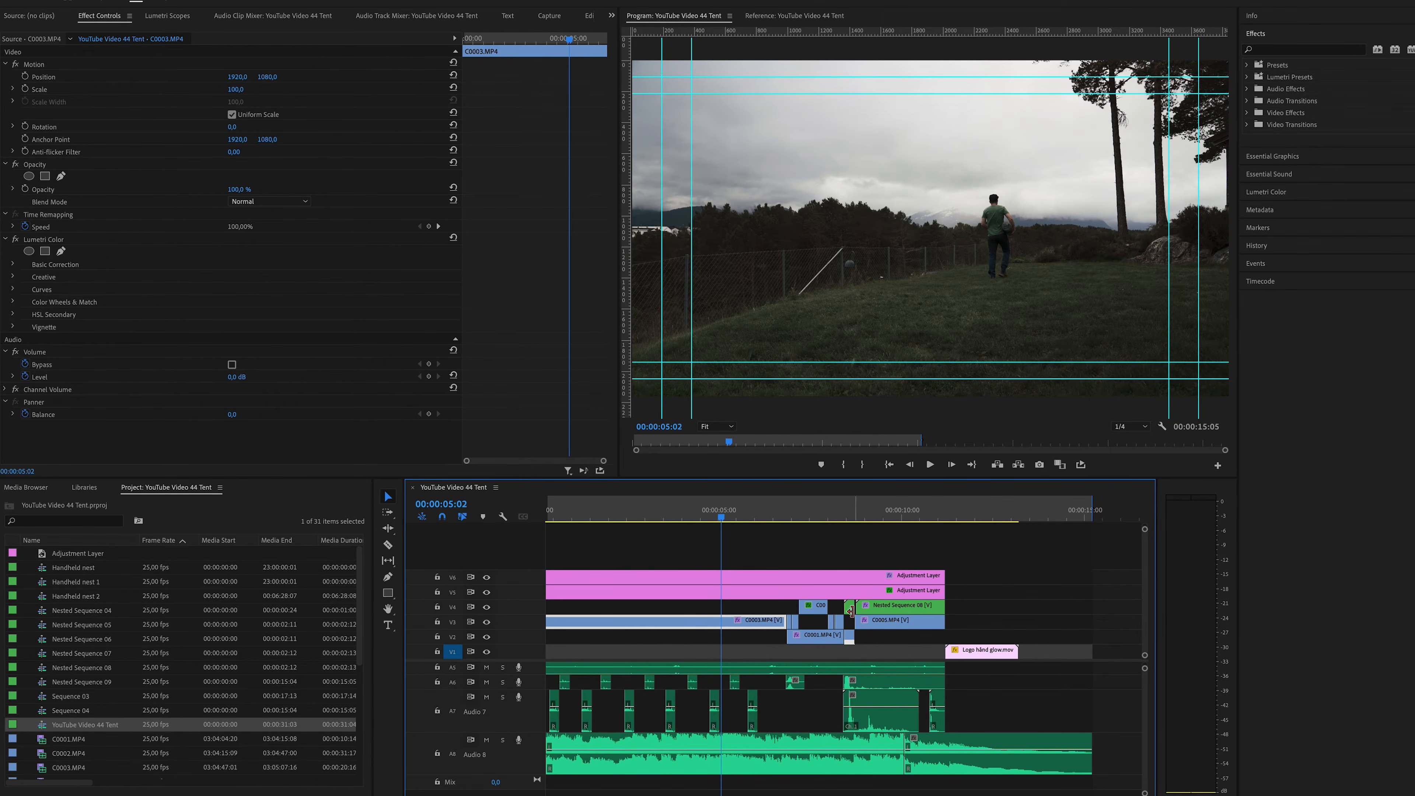
Delete the leftover clips lying beyond the end of the edit in the YouTube Video 44 Tent sequence
{"action": "left_click_drag", "start_coordinate": [623, 525], "coordinate": [794, 520]}
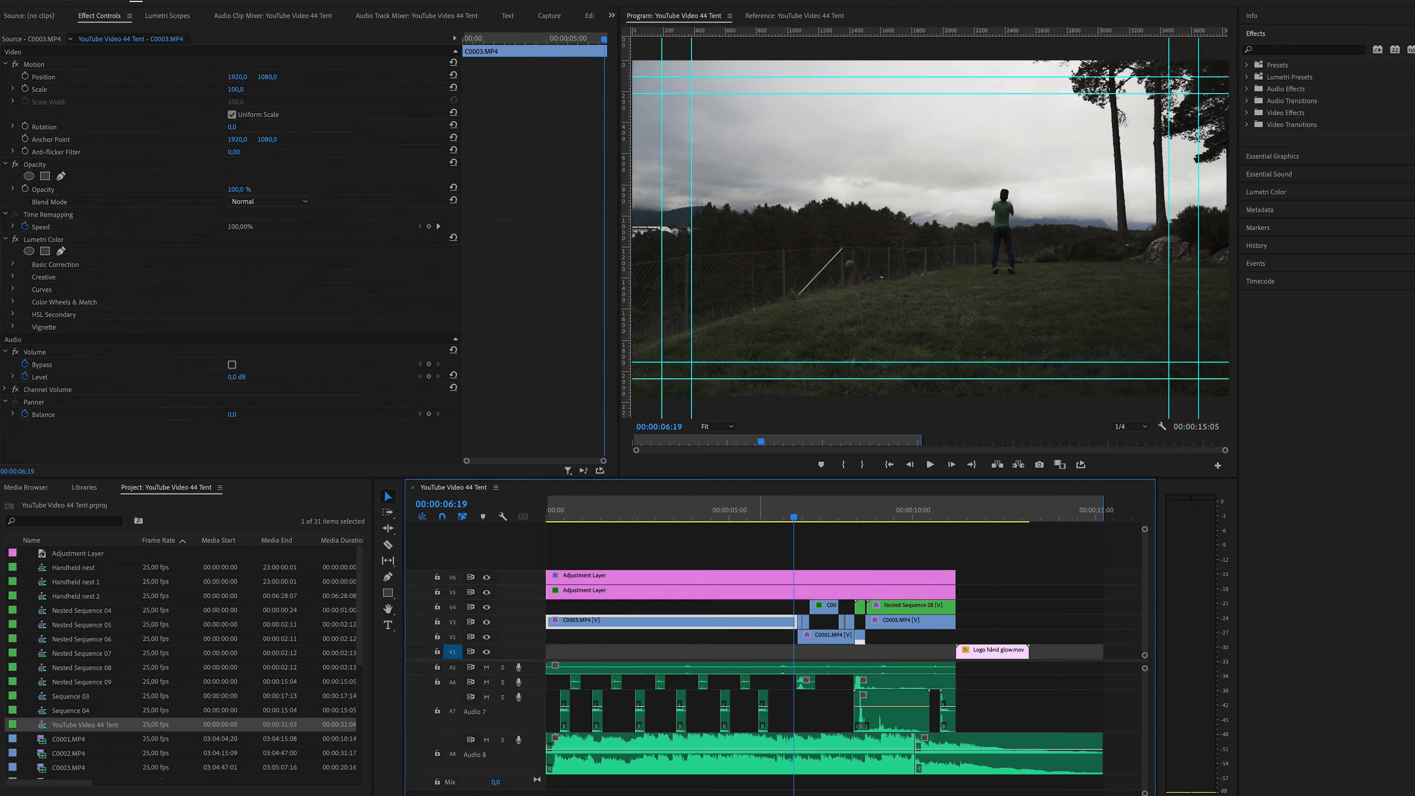
{"action": "scroll", "coordinate": [826, 645], "scroll_direction": "down", "scroll_amount": 5}
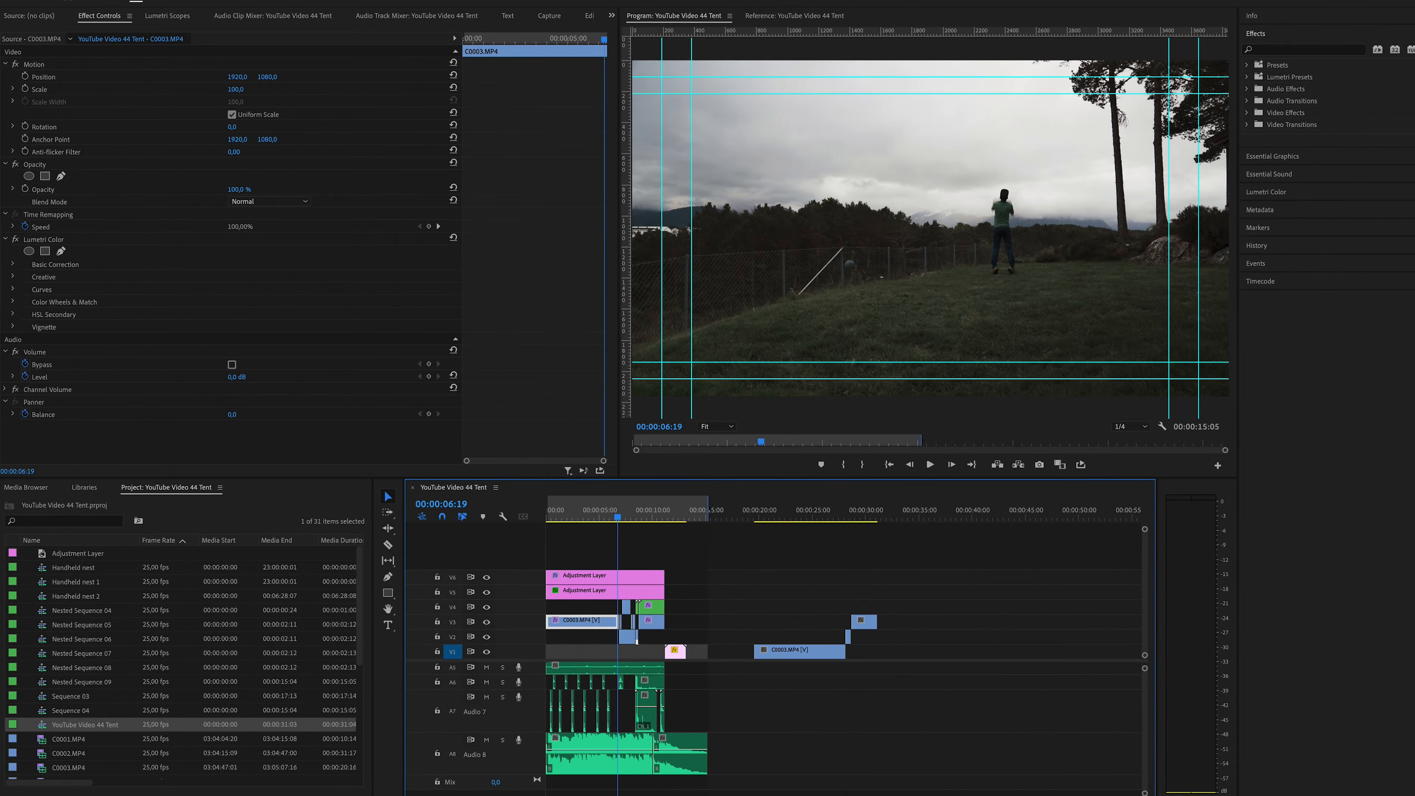
{"action": "mouse_move", "coordinate": [937, 690]}
{"action": "left_mouse_down"}
{"action": "mouse_move", "coordinate": [851, 593]}
{"action": "mouse_move", "coordinate": [831, 594]}
{"action": "left_mouse_up"}
{"action": "key", "text": "Delete"}
{"action": "left_click", "coordinate": [595, 624]}
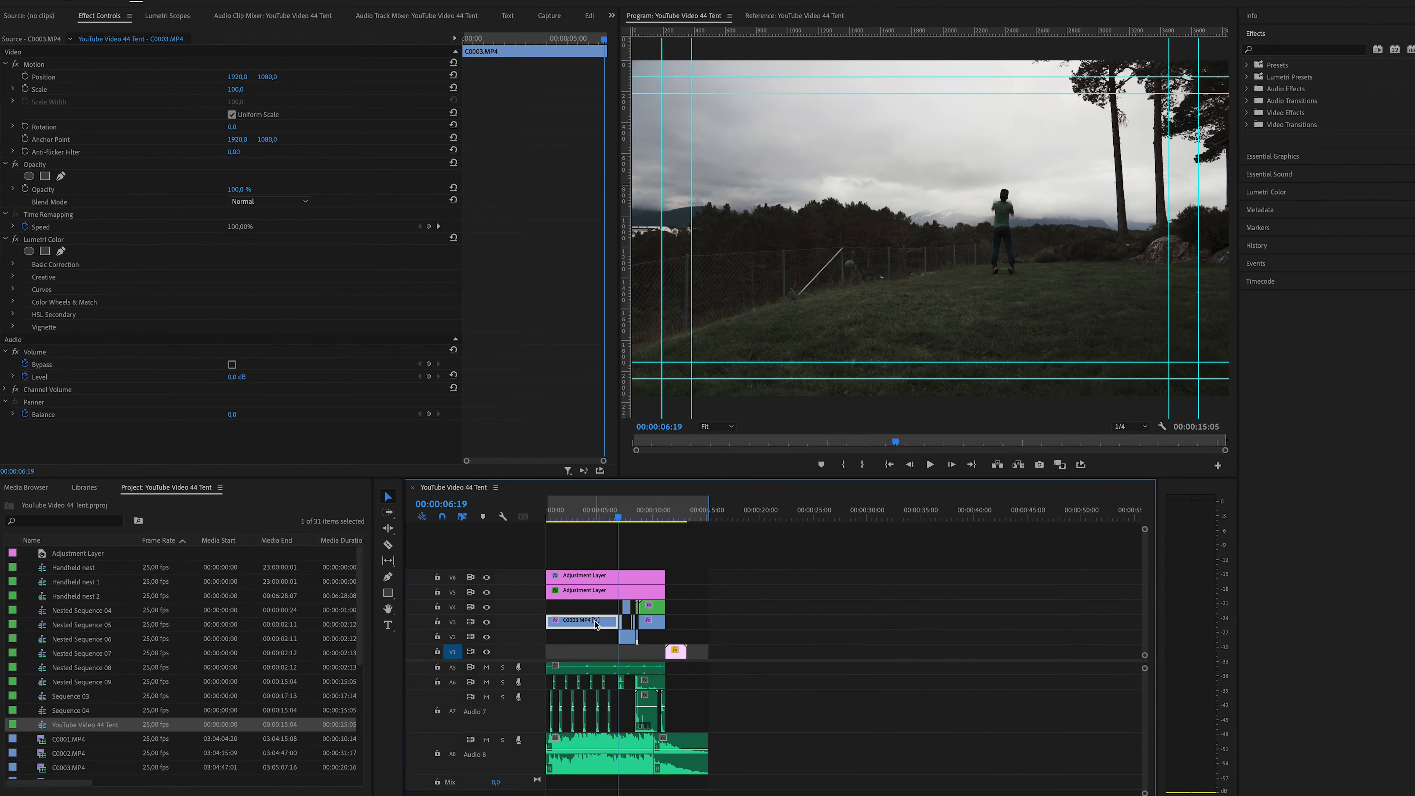
Duplicate the opening C0003.MP4 clip into the empty area after the edit, extend it and scrub through its raw footage
{"action": "left_click_drag", "start_coordinate": [586, 625], "coordinate": [1173, 635]}
{"action": "left_click_drag", "start_coordinate": [673, 516], "coordinate": [712, 516]}
{"action": "scroll", "coordinate": [675, 558], "scroll_direction": "up", "scroll_amount": 1}
{"action": "scroll", "coordinate": [672, 559], "scroll_direction": "up", "scroll_amount": 6}
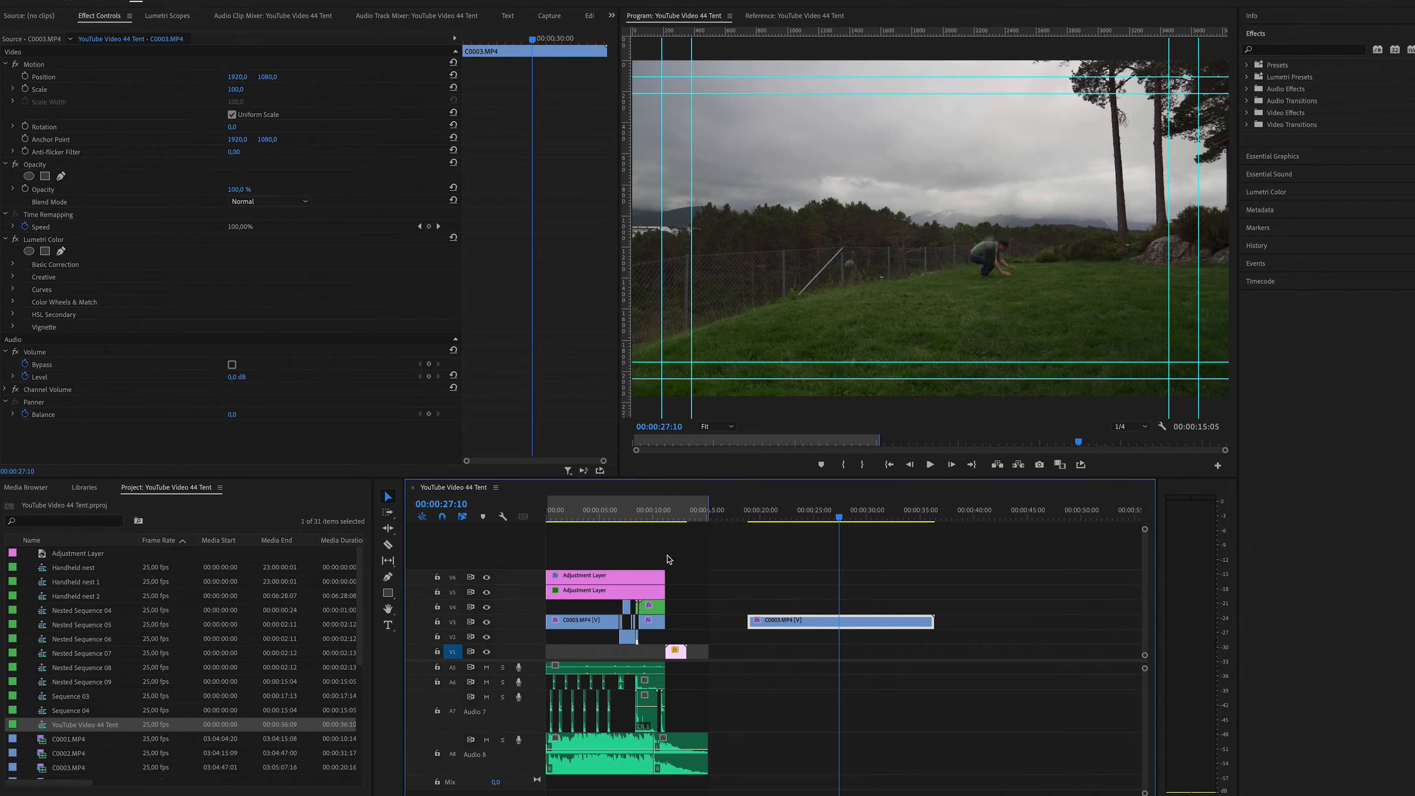
Step back and forth over the cut from C0003.MP4 to C0001.MP4 around 00:00:06:22 to compare the frames of the throw
{"action": "left_click", "coordinate": [599, 517]}
{"action": "scroll", "coordinate": [599, 535], "scroll_direction": "up", "scroll_amount": 6}
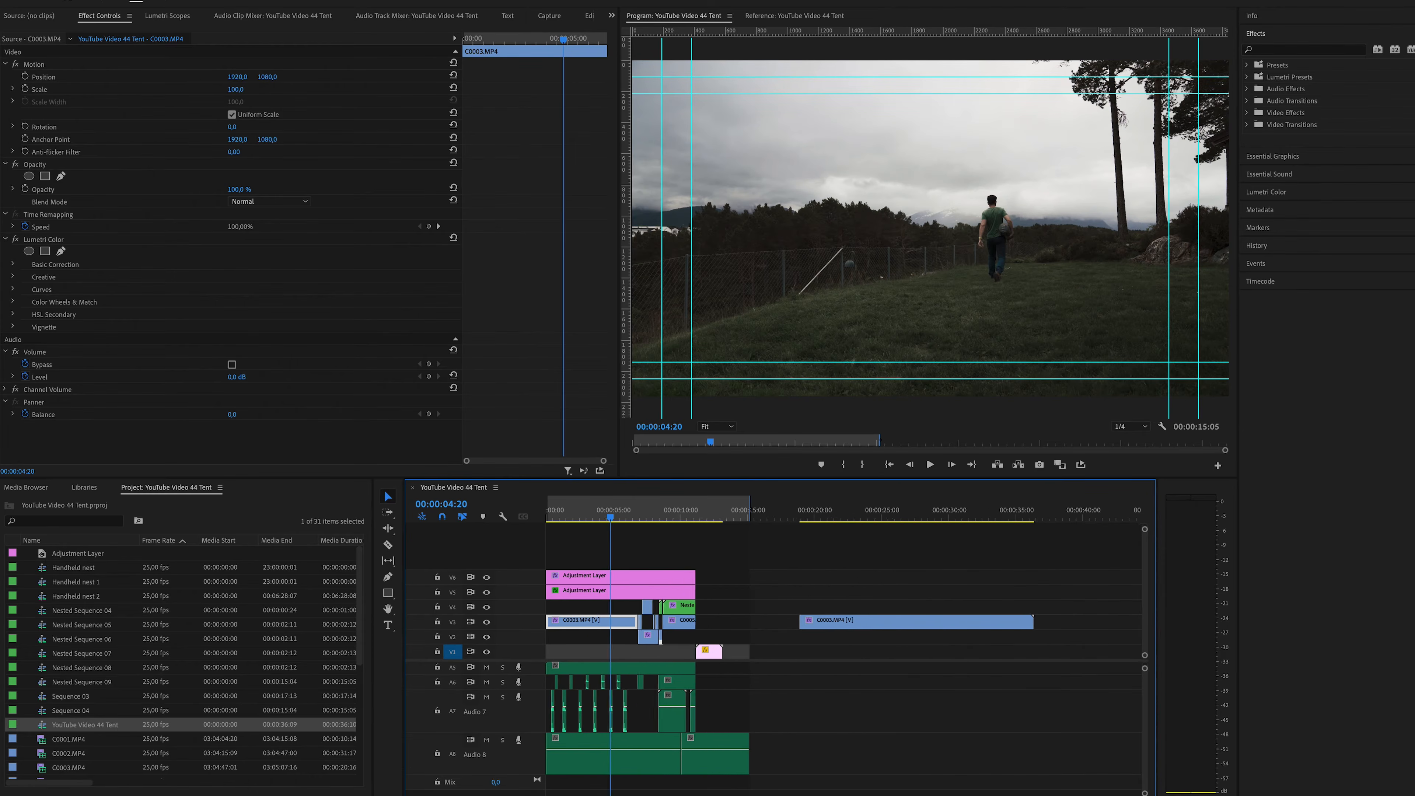
{"action": "left_click", "coordinate": [883, 514]}
{"action": "key", "text": "Left"}
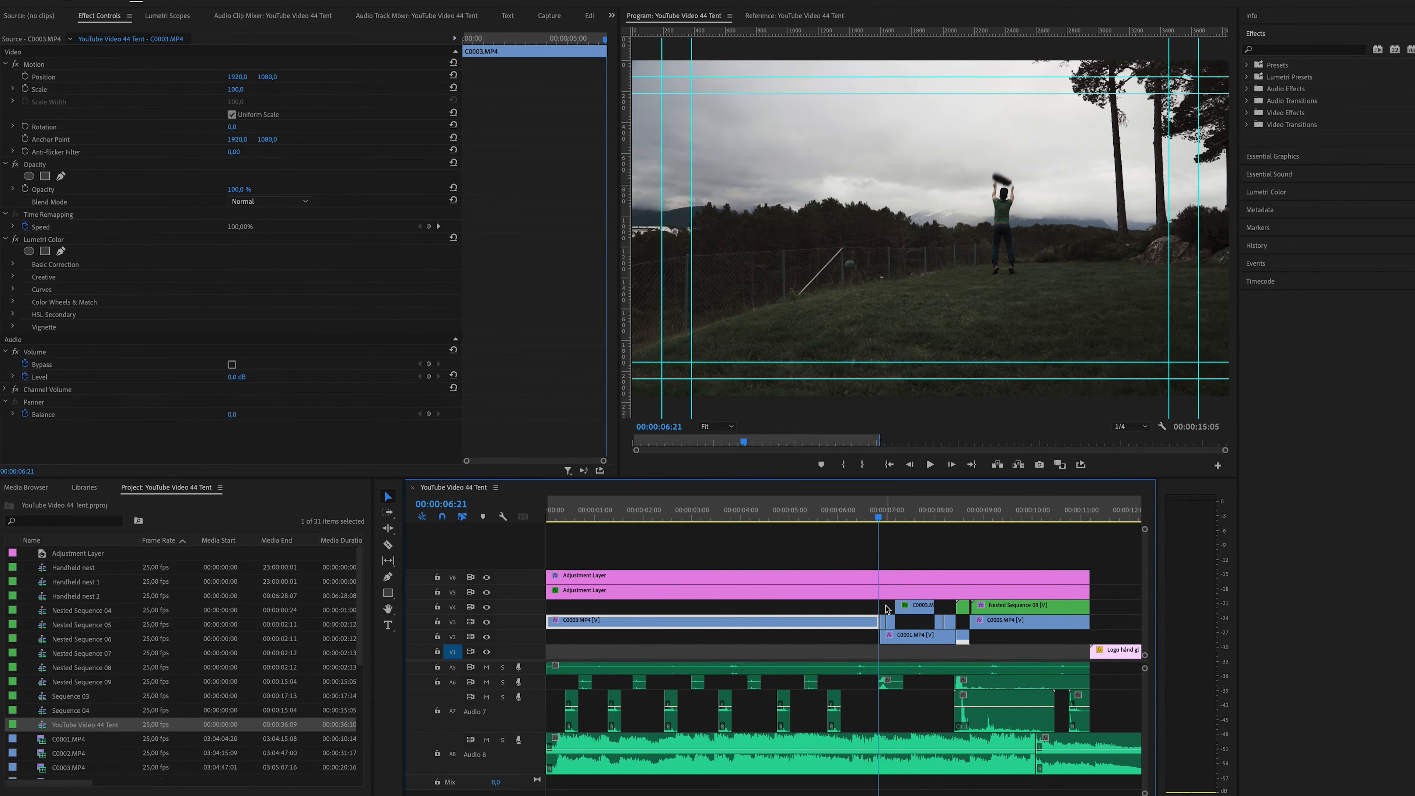
{"action": "key", "text": "Right"}
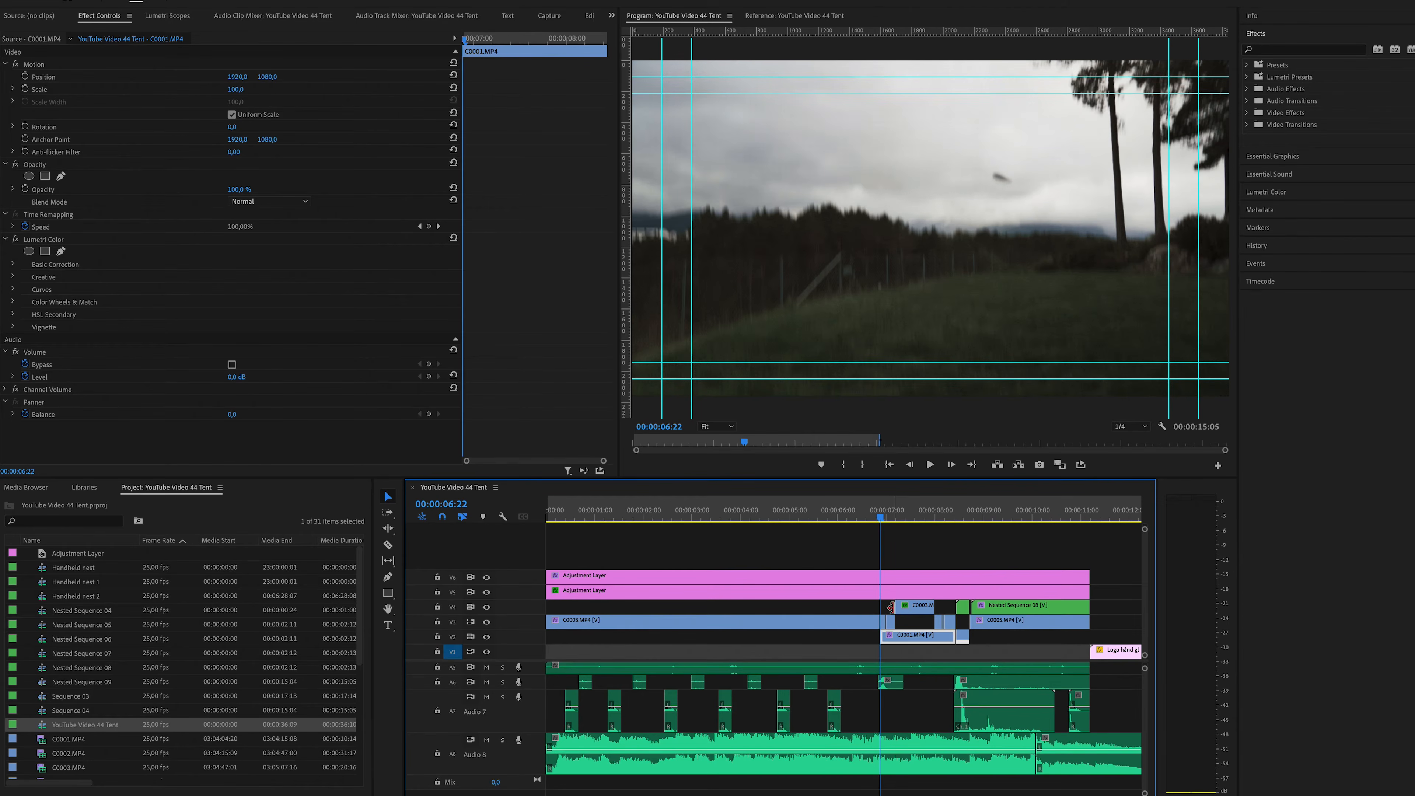
{"action": "key", "text": "Right"}
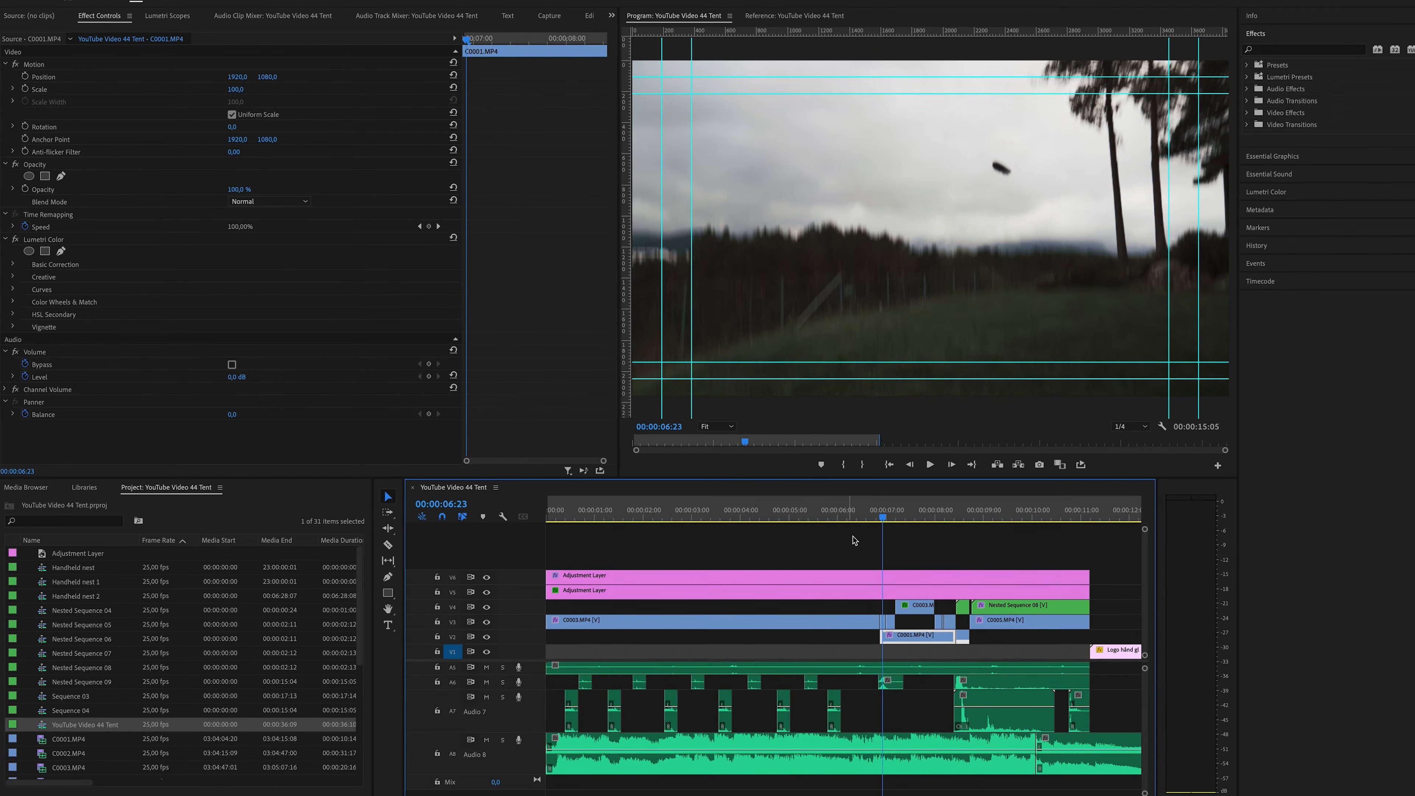
{"action": "key", "text": "Left"}
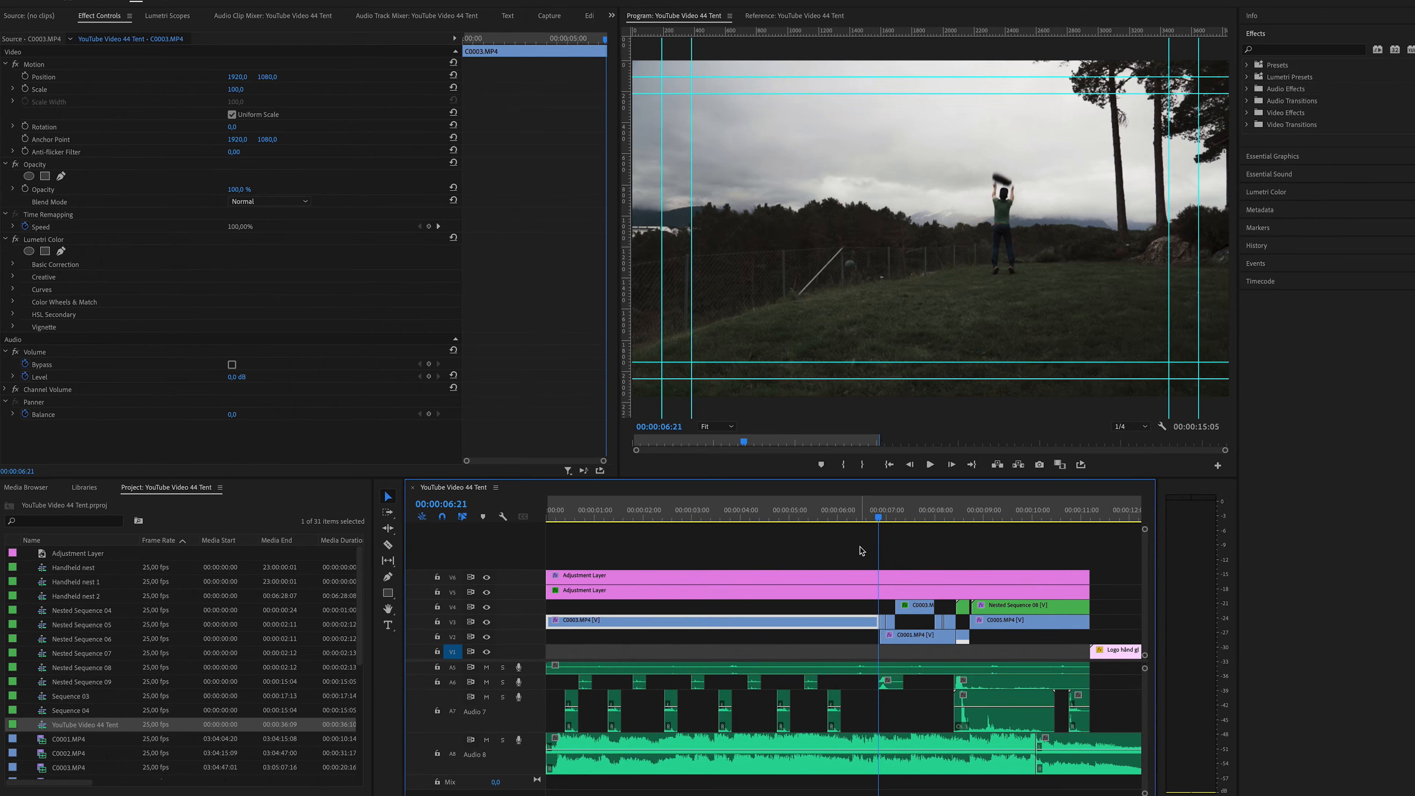
{"action": "key", "text": "Right"}
{"action": "key", "text": "Left"}
{"action": "key", "text": "Left"}
Try stretching Mask (1) of the short C0003.MP4 clip at 00:00:06:24 down over the person, and undo the change
{"action": "left_click", "coordinate": [885, 519]}
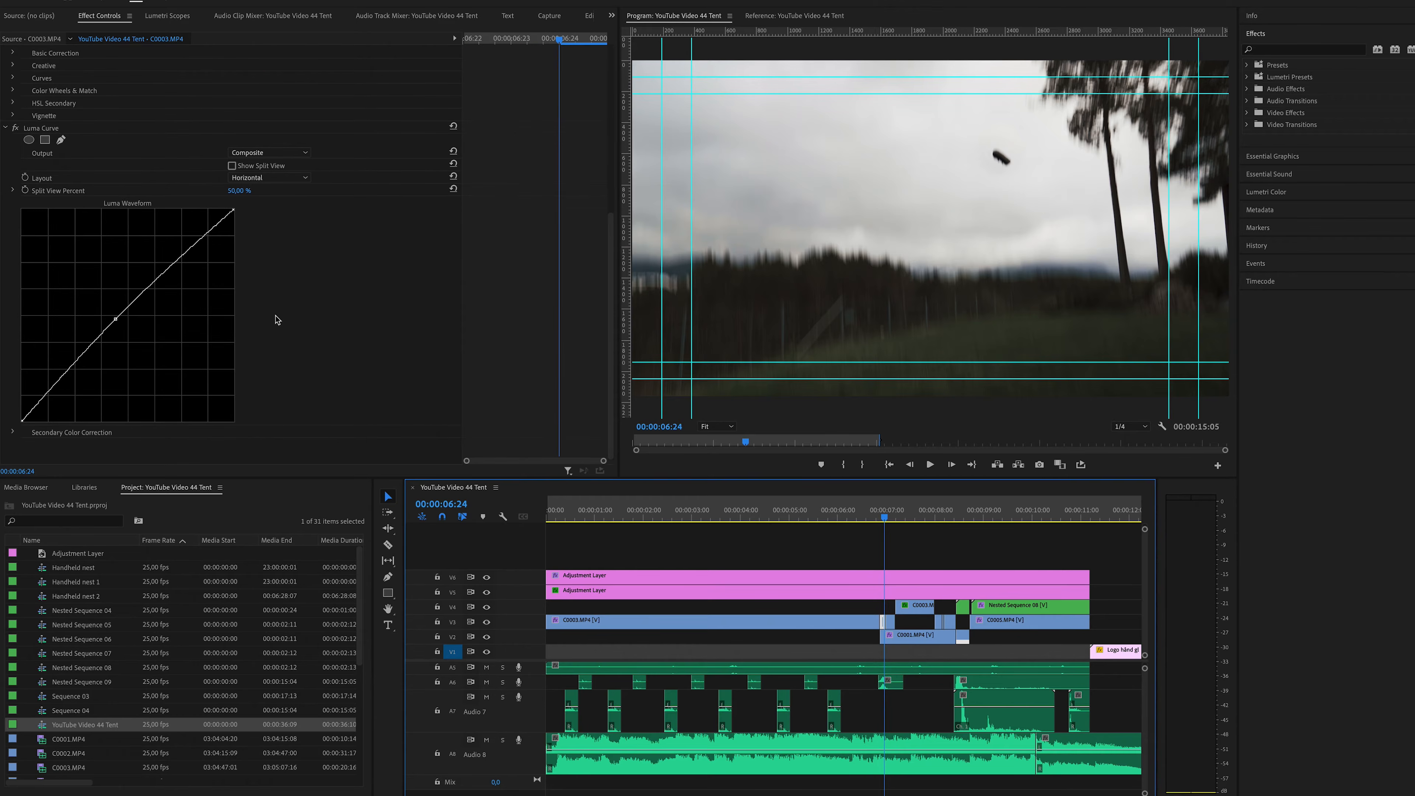
{"action": "scroll", "coordinate": [120, 155], "scroll_direction": "down", "scroll_amount": 3}
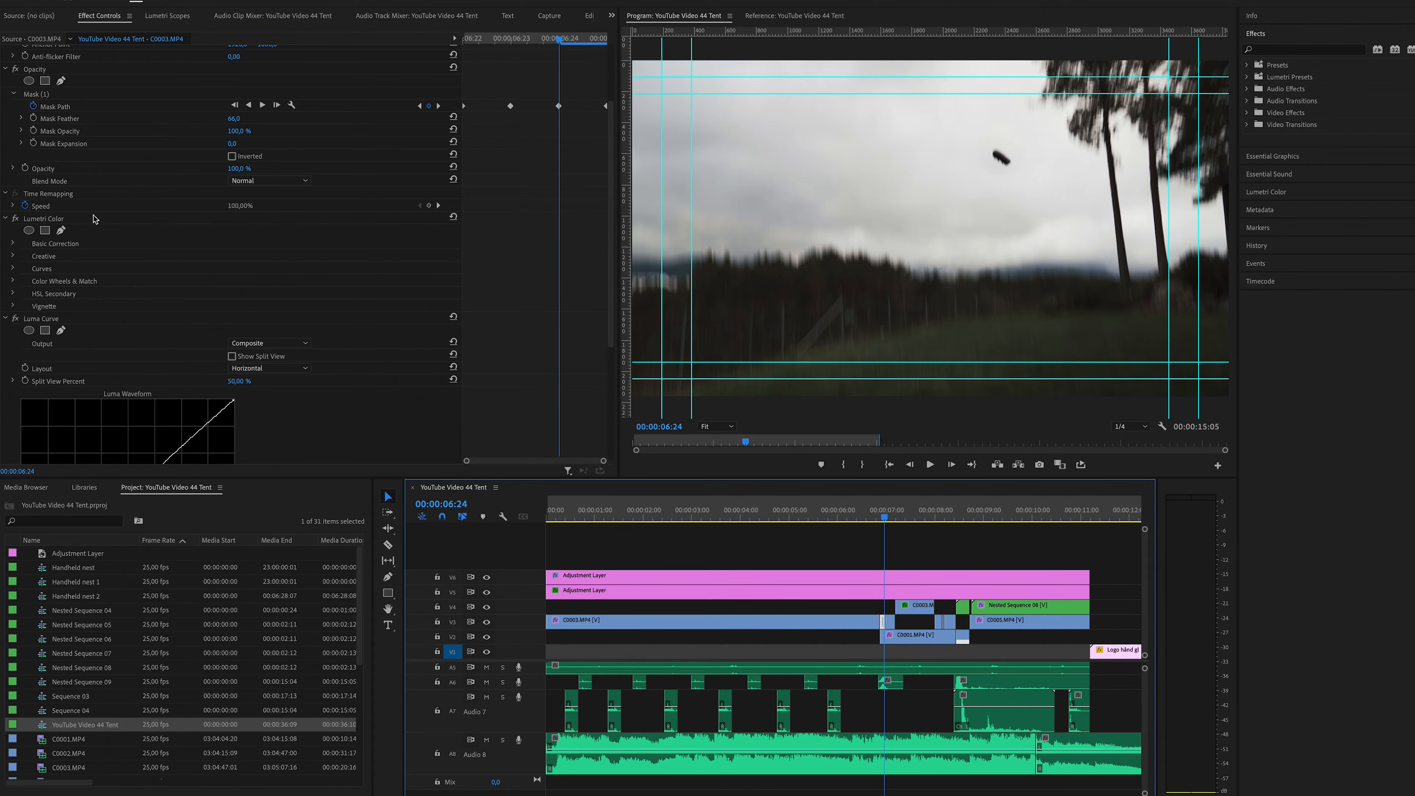
{"action": "scroll", "coordinate": [106, 213], "scroll_direction": "up", "scroll_amount": 2}
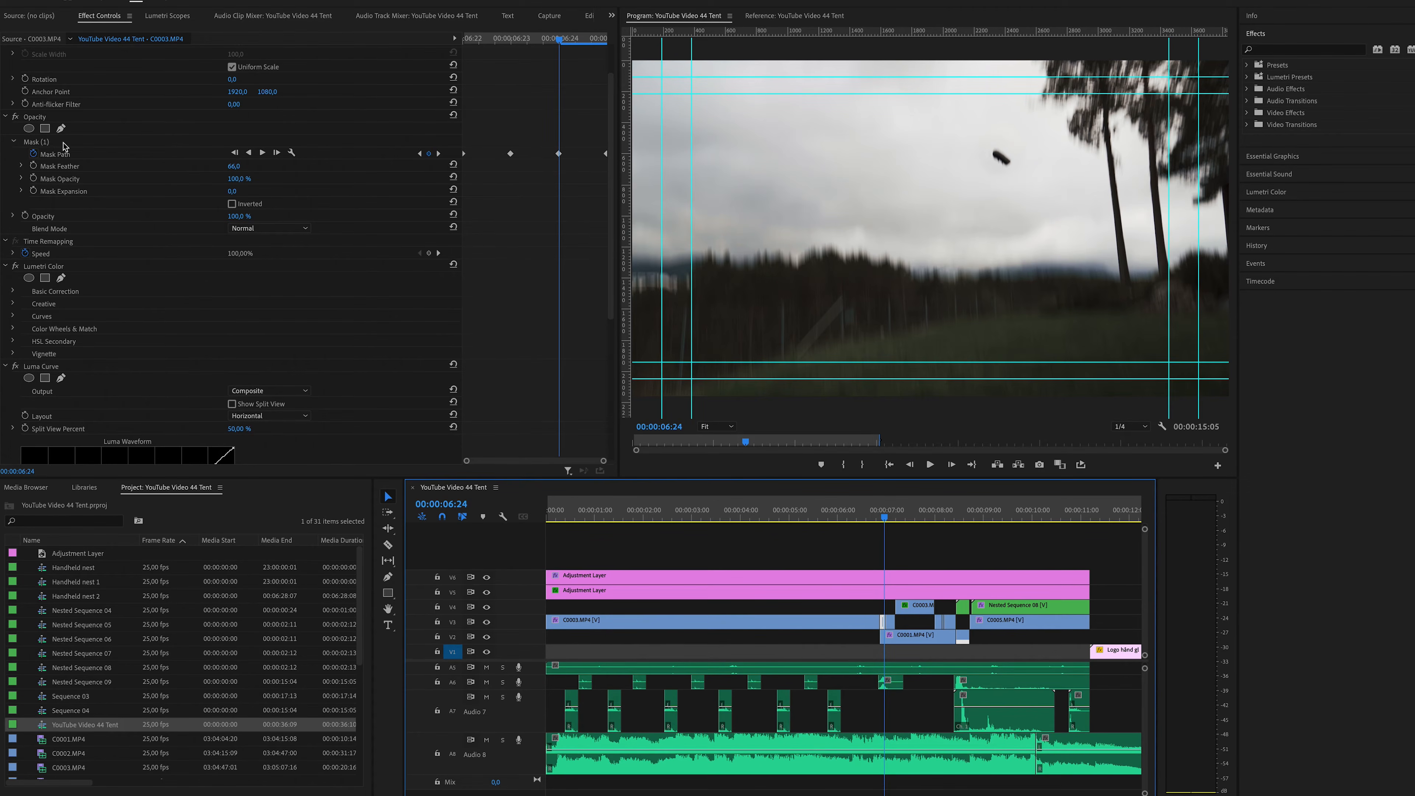
{"action": "left_click", "coordinate": [63, 143]}
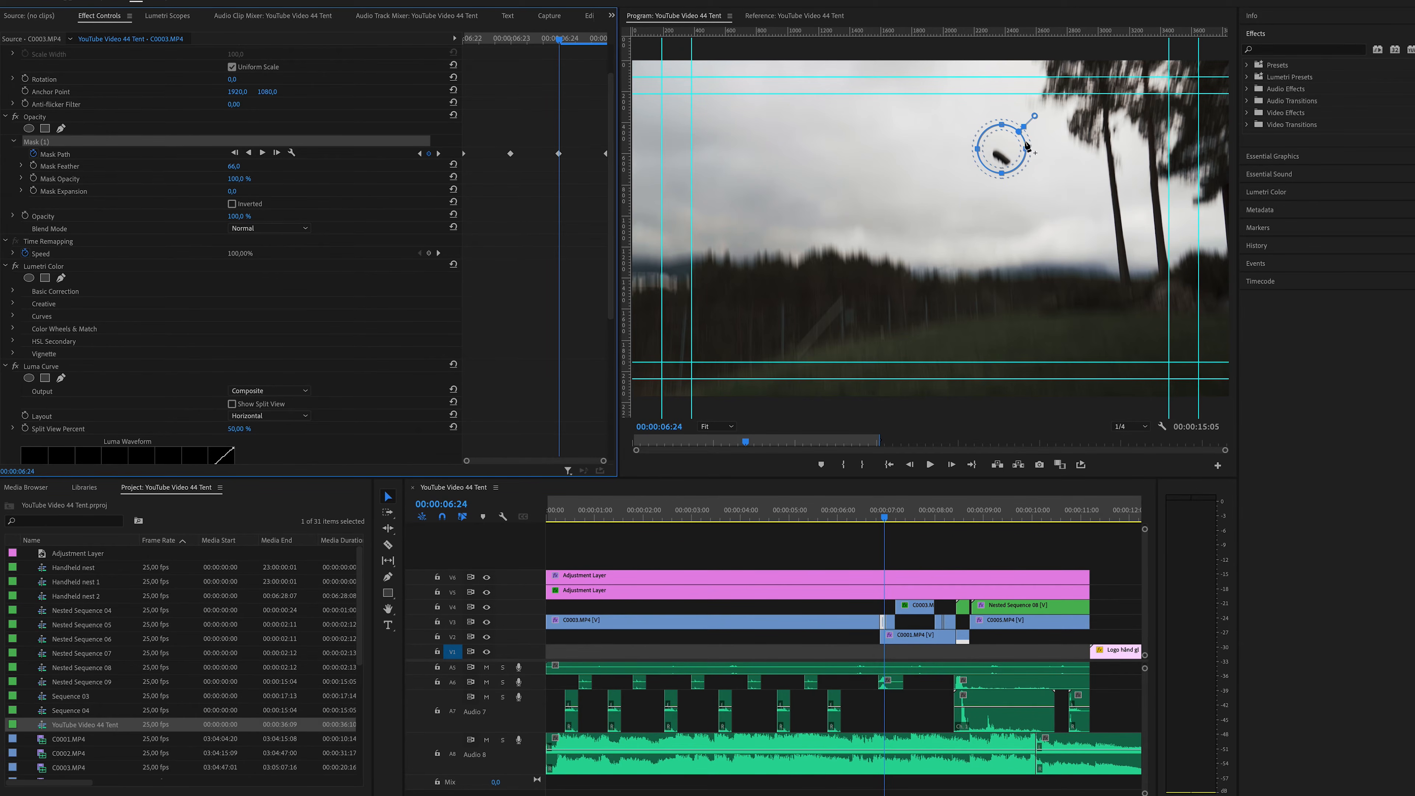
{"action": "left_click_drag", "start_coordinate": [1004, 176], "coordinate": [1003, 333]}
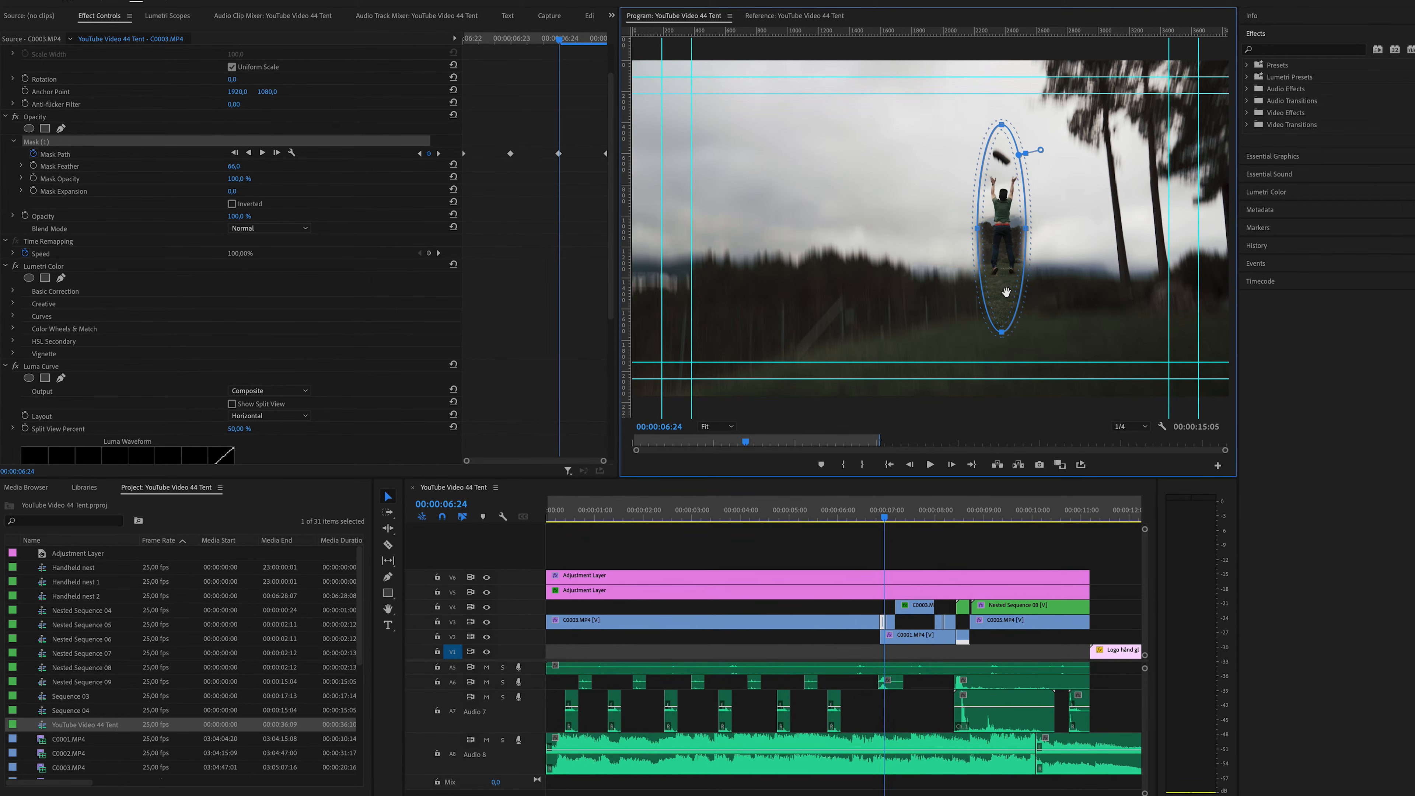
{"action": "left_click_drag", "start_coordinate": [1000, 224], "coordinate": [1001, 271]}
{"action": "key", "text": "ctrl+z"}
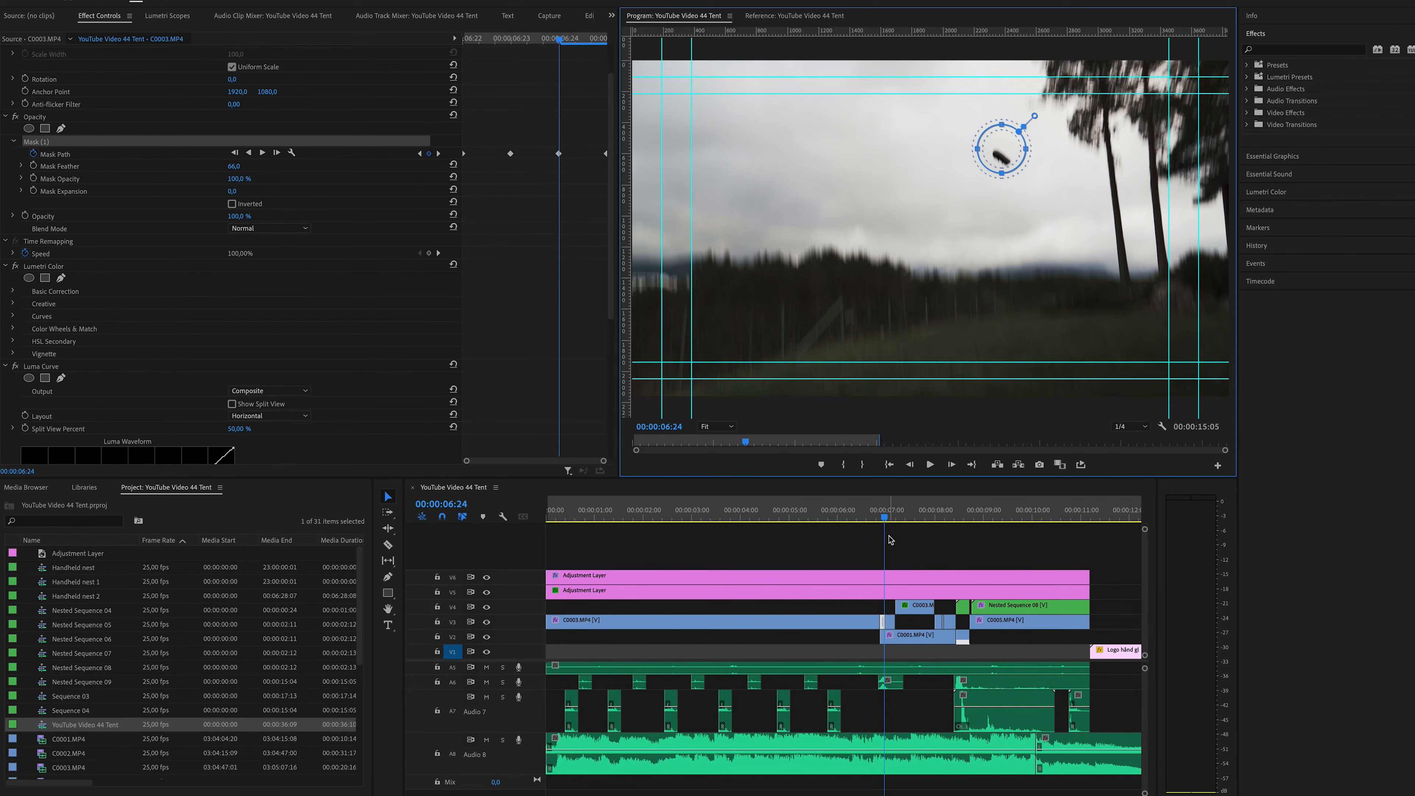
Step frame by frame through the C0001.MP4 sky shot up to 00:00:08:06, examining the thrown object's path
{"action": "left_click", "coordinate": [887, 519]}
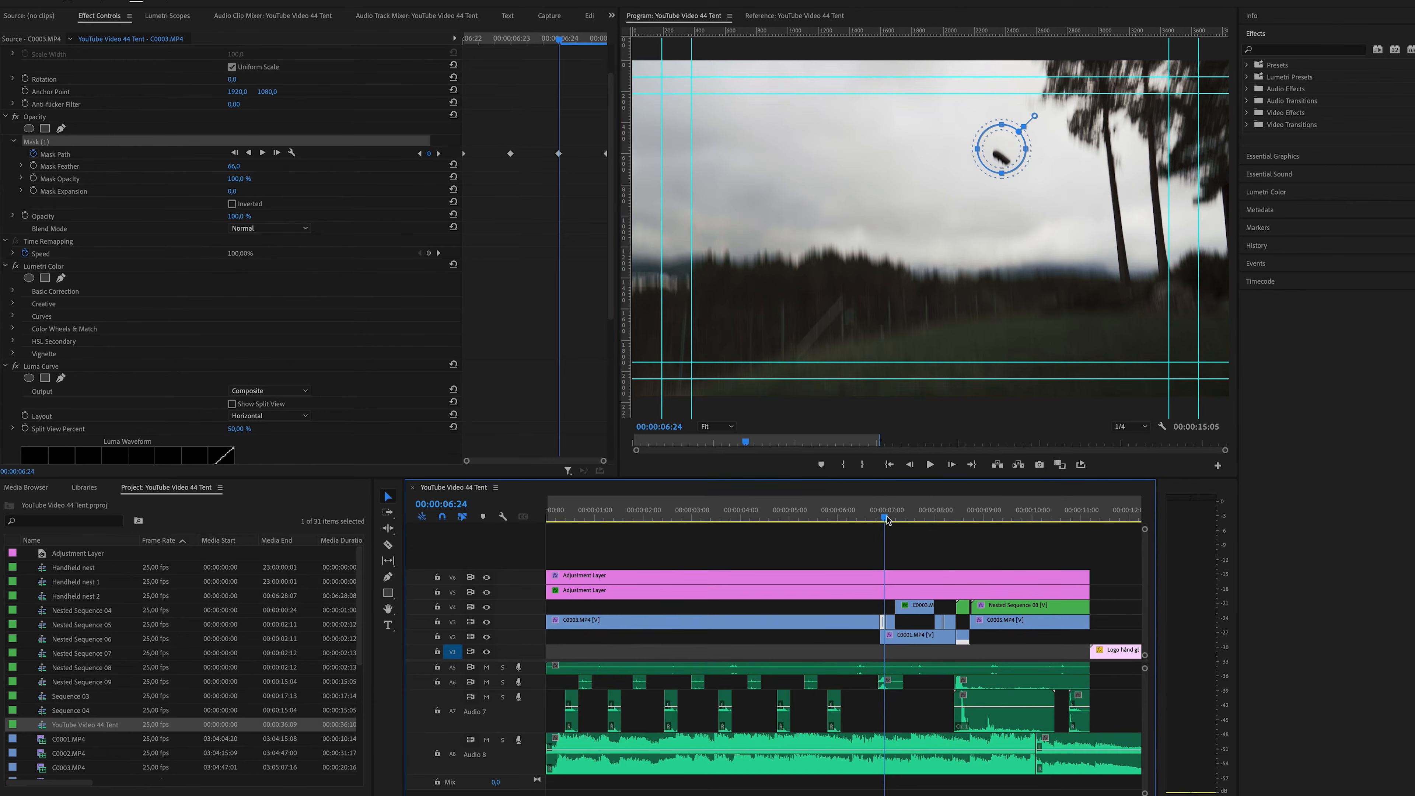
{"action": "left_click_drag", "start_coordinate": [886, 519], "coordinate": [895, 519]}
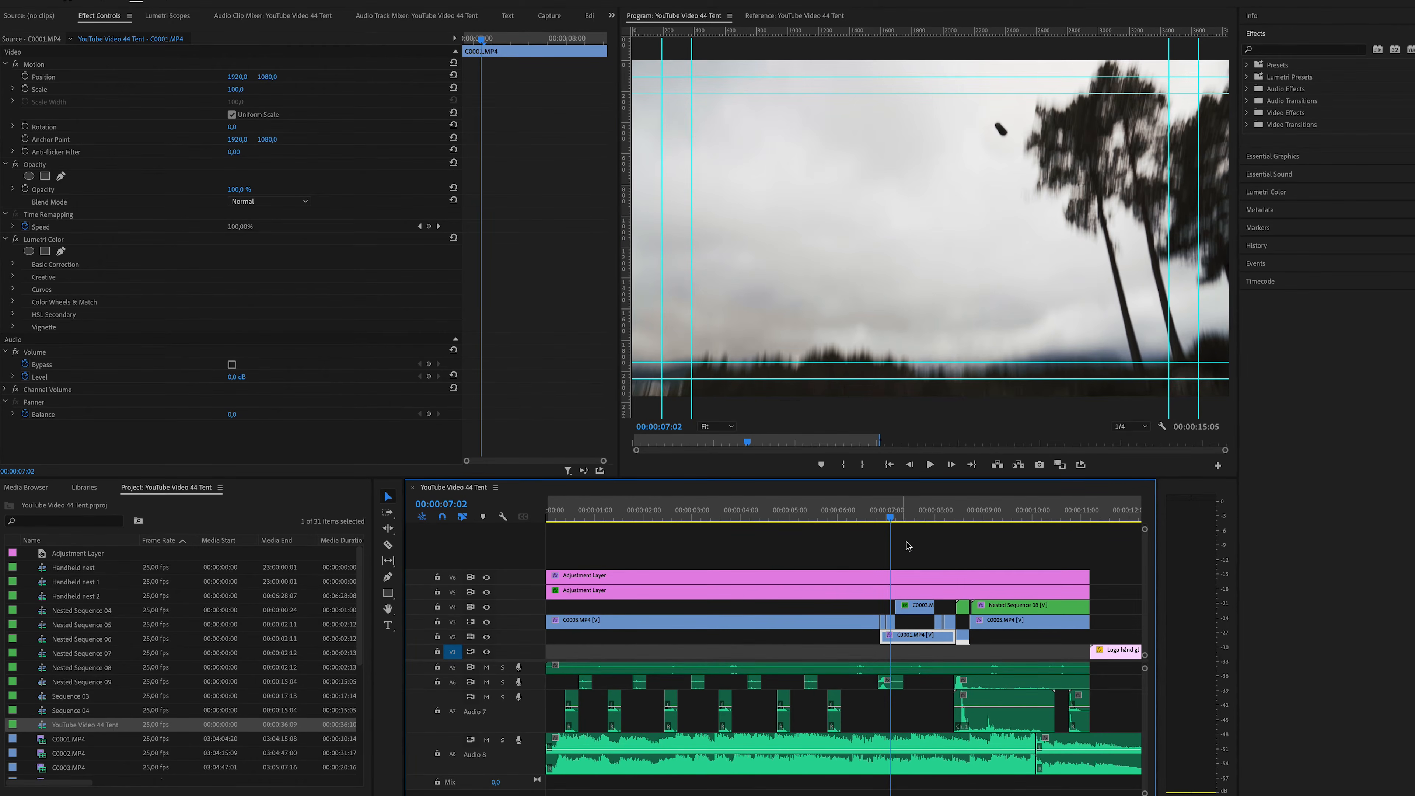
{"action": "key", "text": "Right"}
{"action": "key", "text": "Right"}
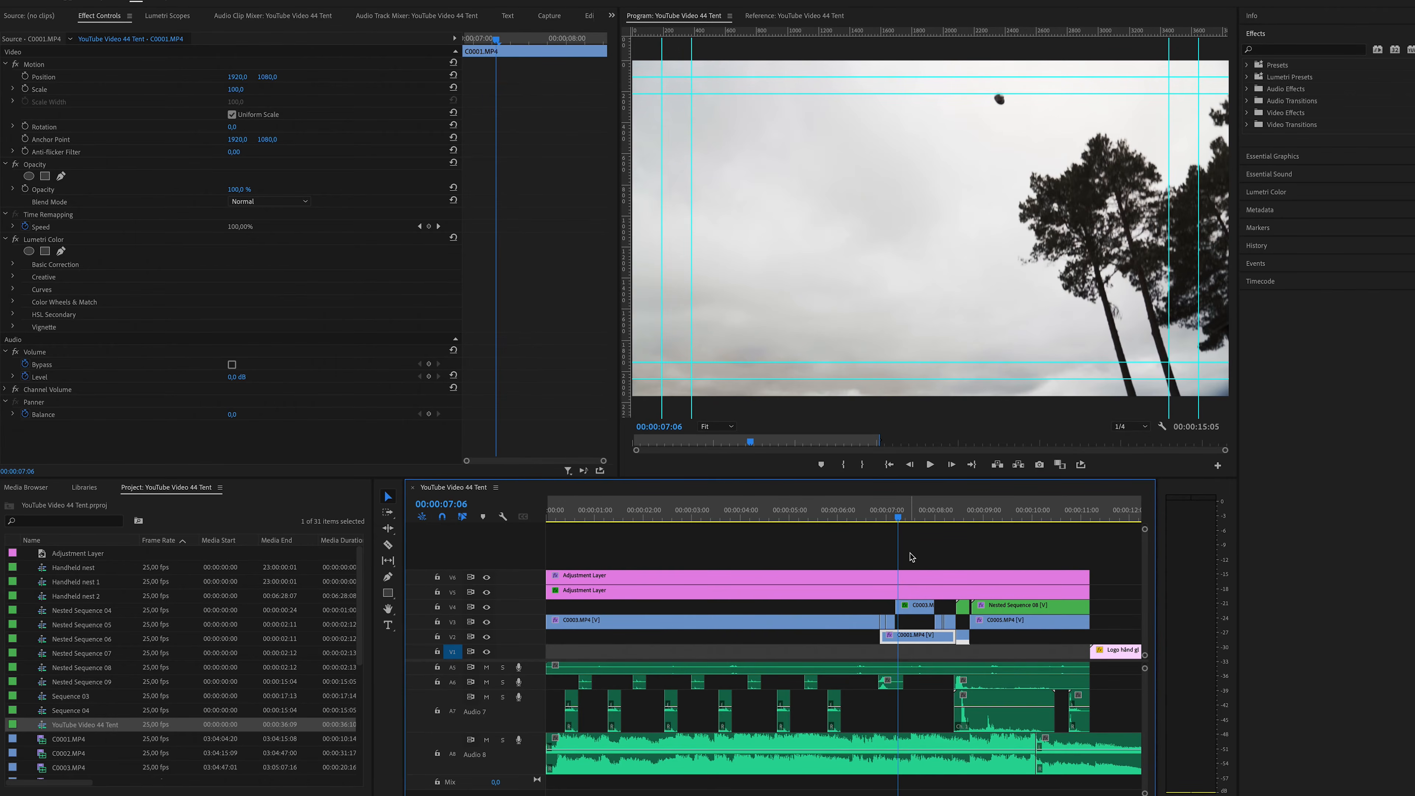
{"action": "key", "text": "Right"}
{"action": "key", "text": "Right"}
{"action": "key", "text": "Right"}
{"action": "key", "text": "Right"}
{"action": "key", "text": "Right"}
{"action": "key", "text": "Right"}
{"action": "key", "text": "Right"}
{"action": "key", "text": "Right"}
{"action": "key", "text": "Right"}
{"action": "key", "text": "Right"}
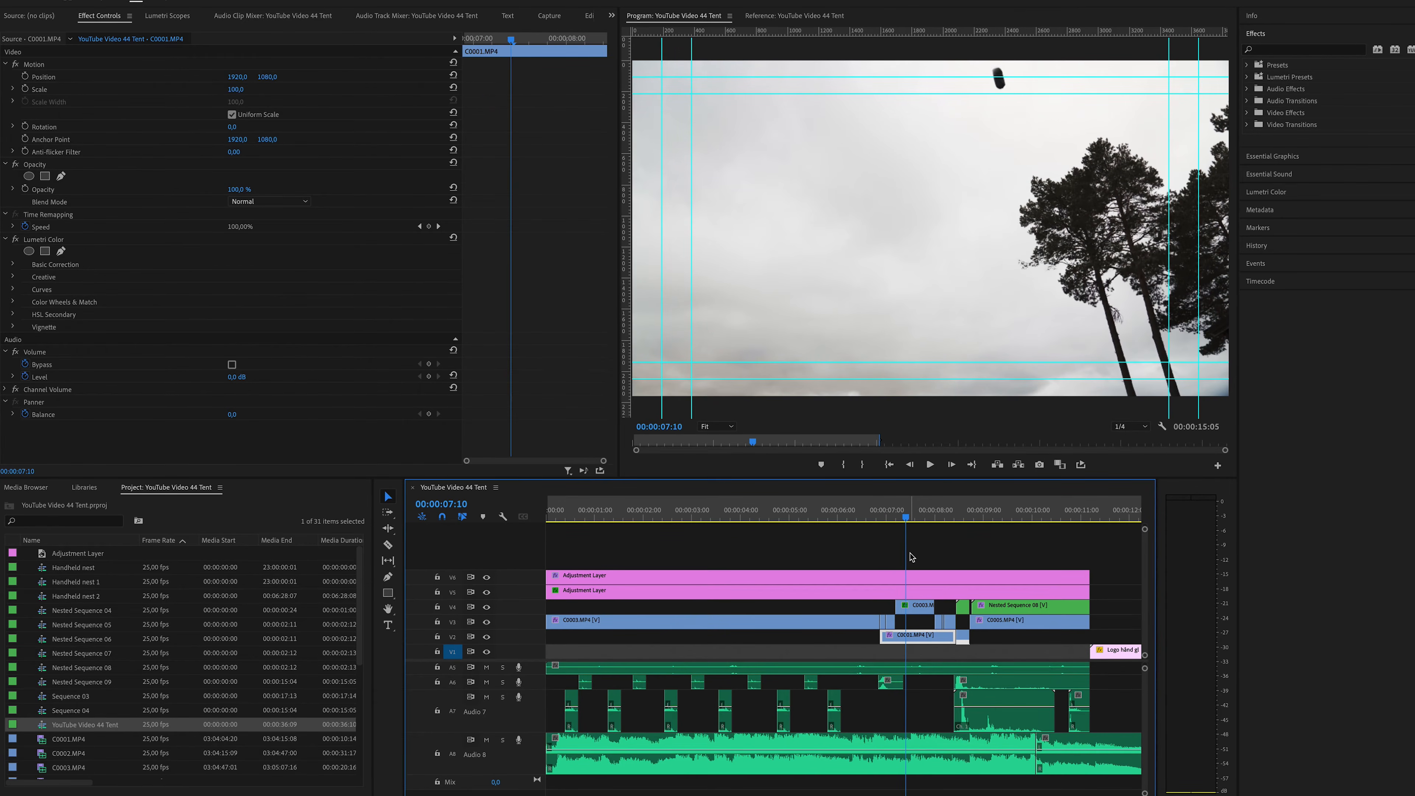
{"action": "key", "text": "Right"}
{"action": "key", "text": "Right"}
{"action": "key", "text": "Right"}
{"action": "key", "text": "Right"}
{"action": "key", "text": "Right"}
{"action": "key", "text": "Right"}
{"action": "key", "text": "Right"}
{"action": "key", "text": "Right"}
{"action": "key", "text": "Right"}
{"action": "key", "text": "Right"}
{"action": "key", "text": "Right"}
{"action": "key", "text": "Right"}
{"action": "key", "text": "Right"}
{"action": "key", "text": "Right"}
{"action": "key", "text": "Right"}
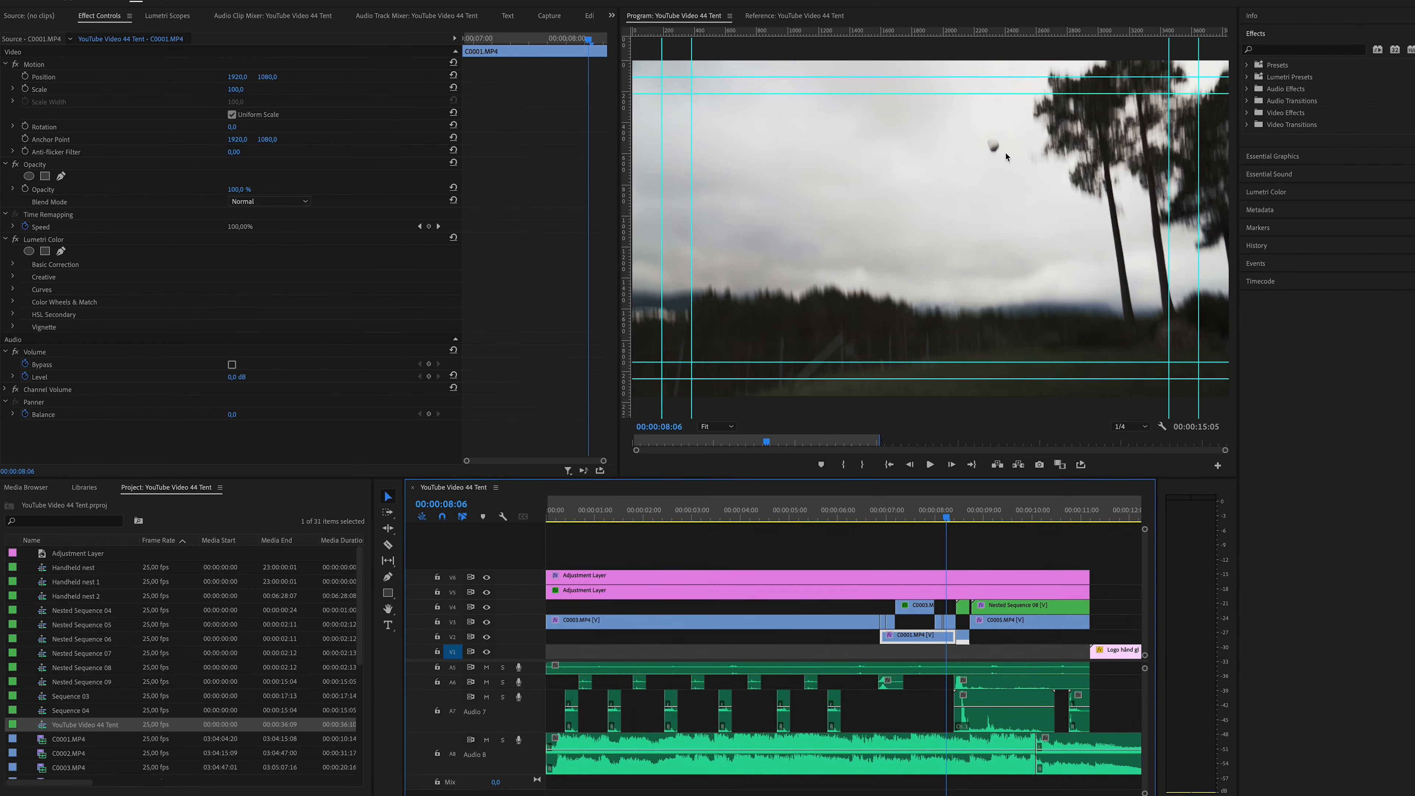
Inspect the opacity mask around the falling object on the short C0003.MP4 clip at 00:00:08:06
{"action": "left_click", "coordinate": [950, 621]}
{"action": "left_click", "coordinate": [102, 192]}
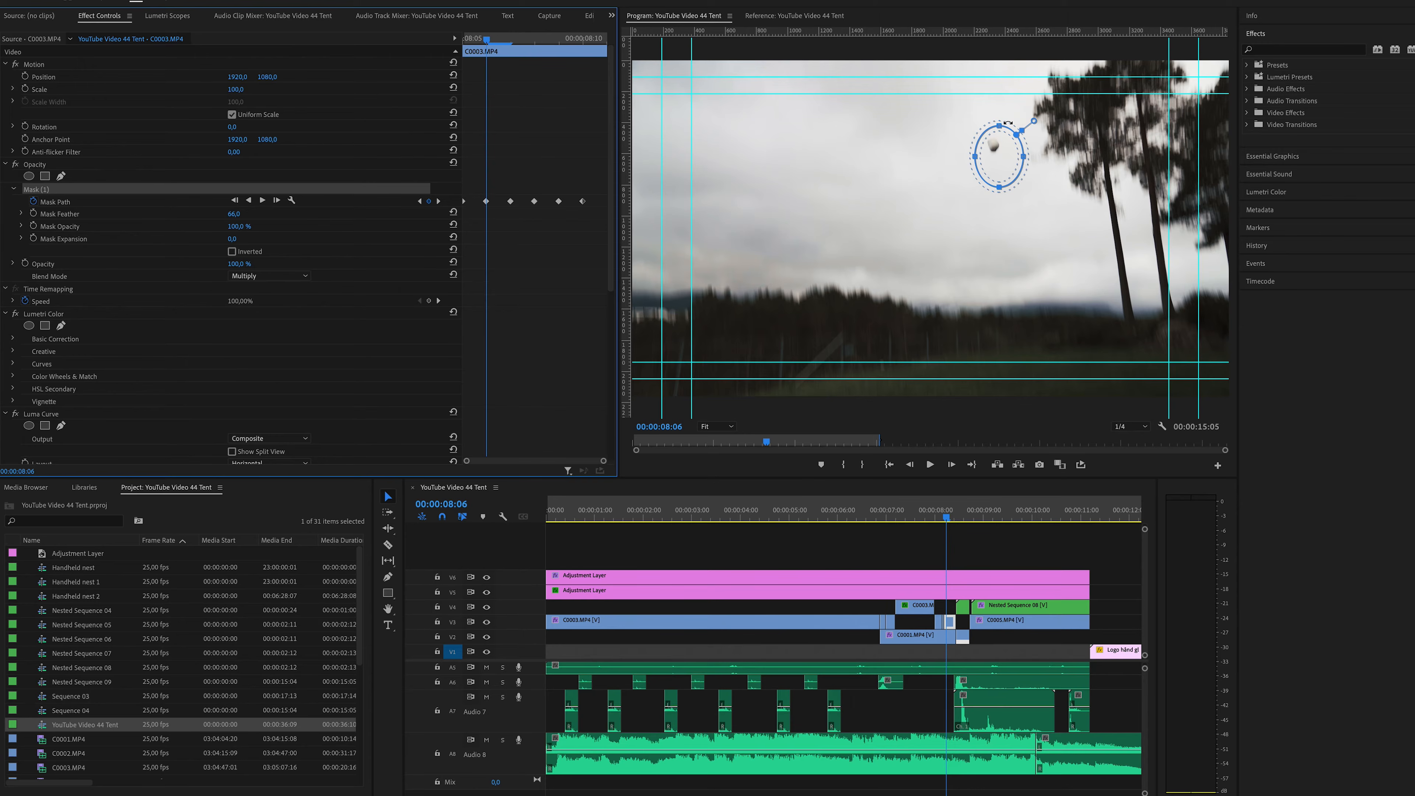
{"action": "left_click", "coordinate": [944, 519]}
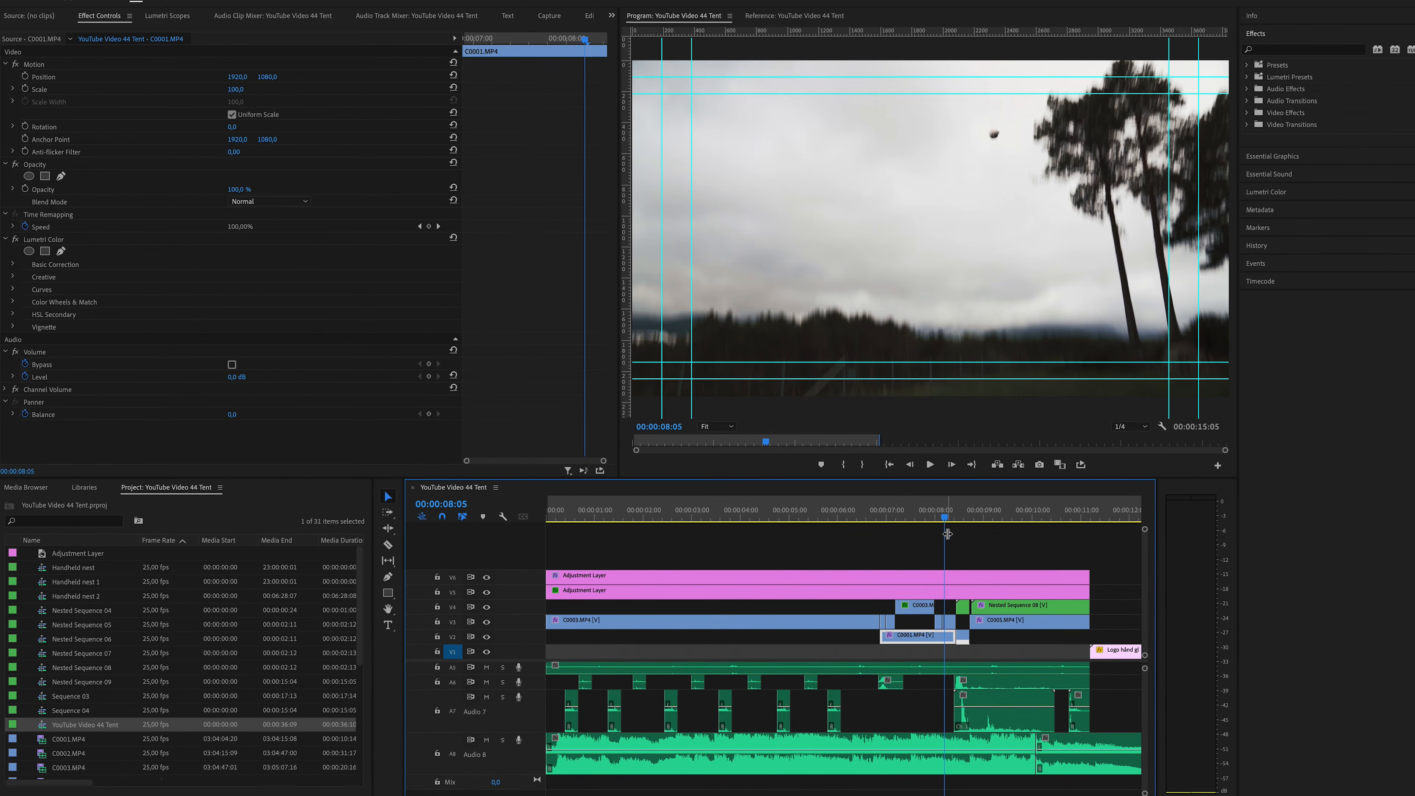
{"action": "left_click", "coordinate": [948, 524]}
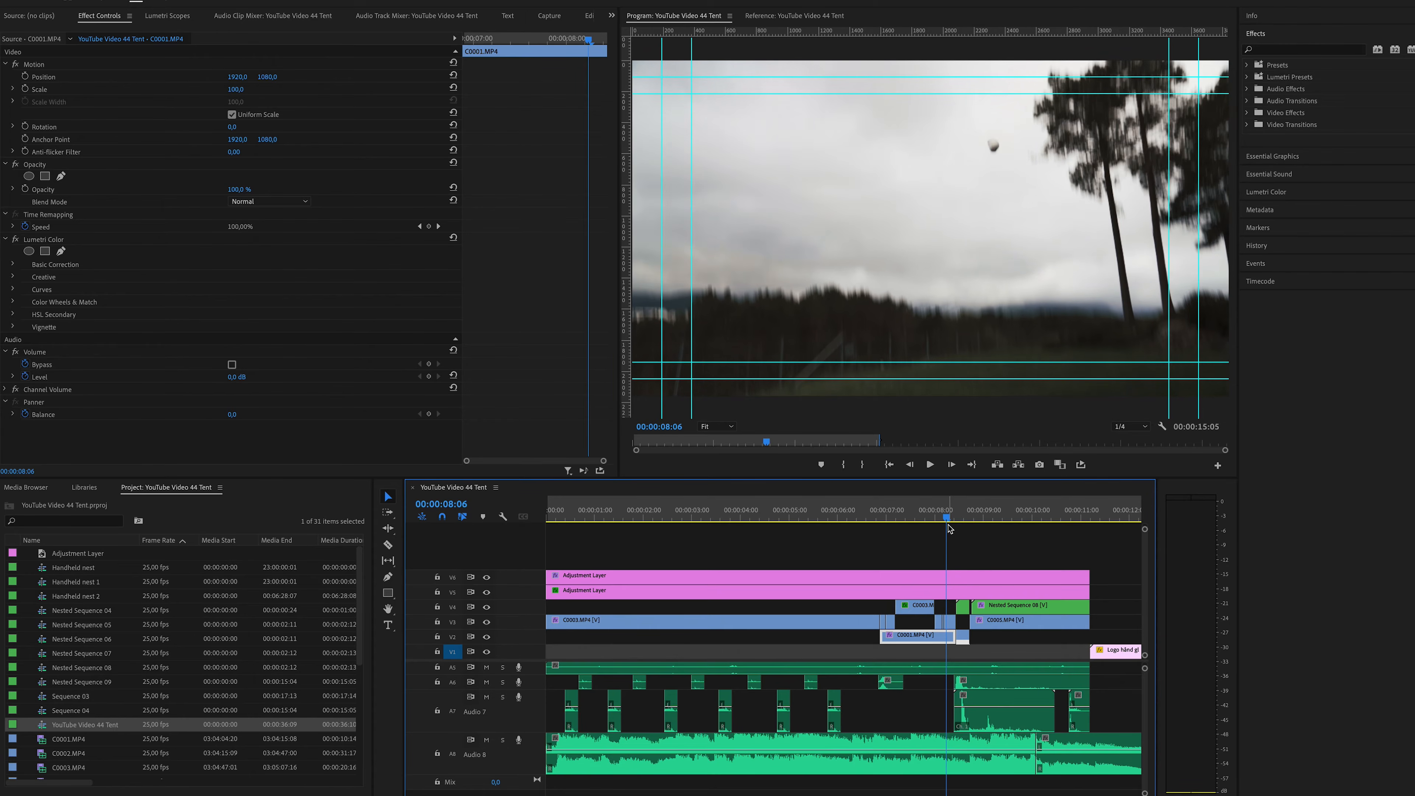
Step back and forth over the cut from C0001.MP4 to C0004.MP4 around 00:00:08:10 to compare the falling object's frames
{"action": "key", "text": "Right"}
{"action": "key", "text": "Right"}
{"action": "key", "text": "Right"}
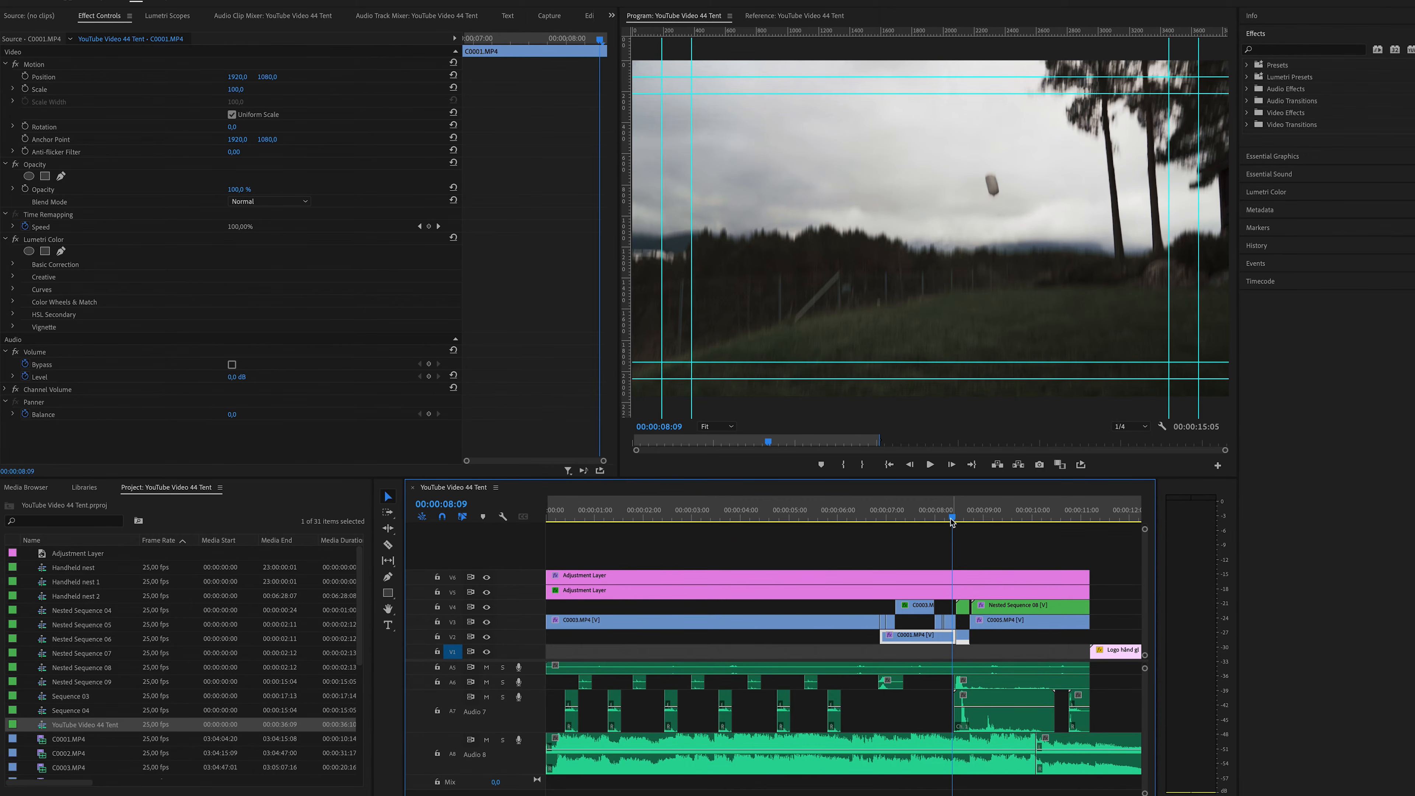
{"action": "key", "text": "Right"}
{"action": "key", "text": "Right"}
{"action": "key", "text": "Left"}
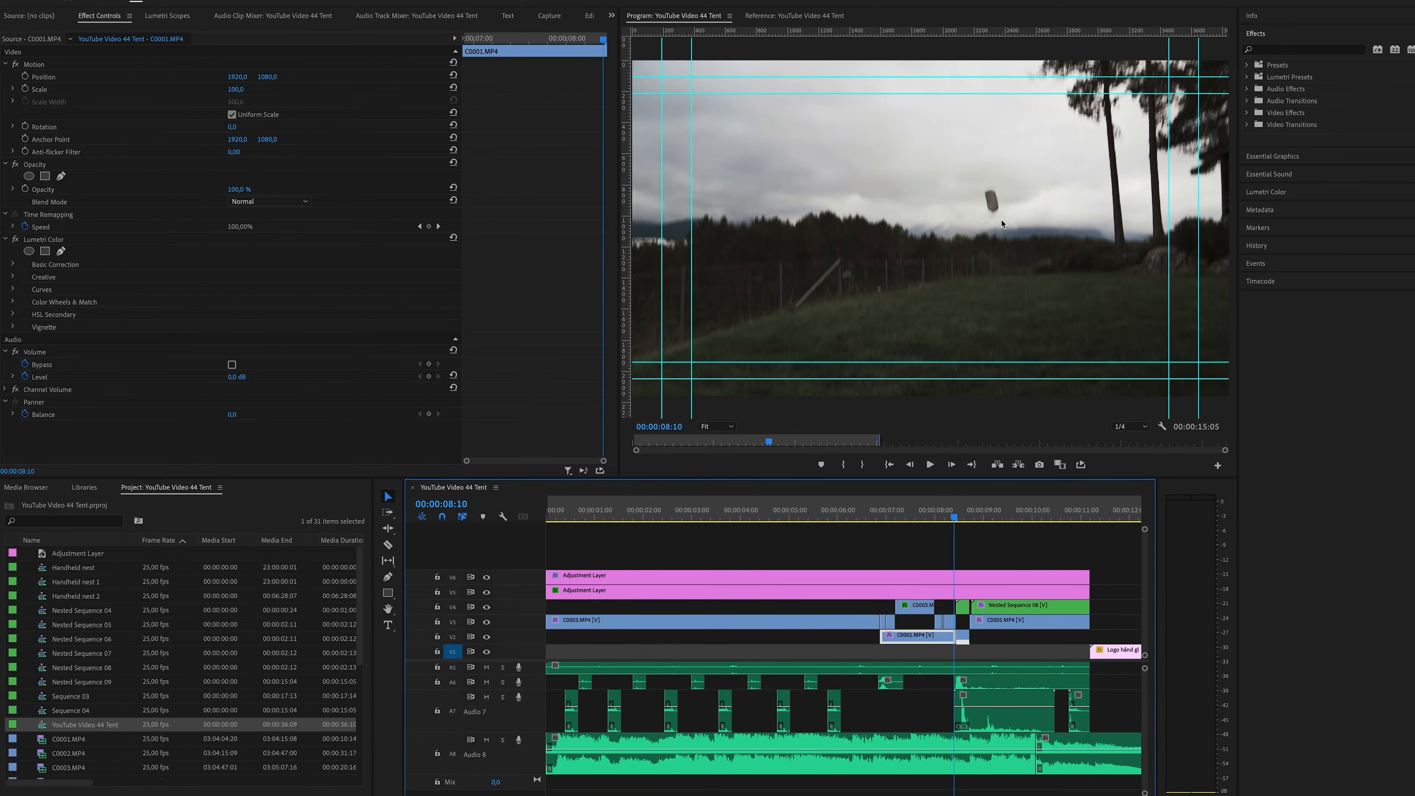
{"action": "key", "text": "Right"}
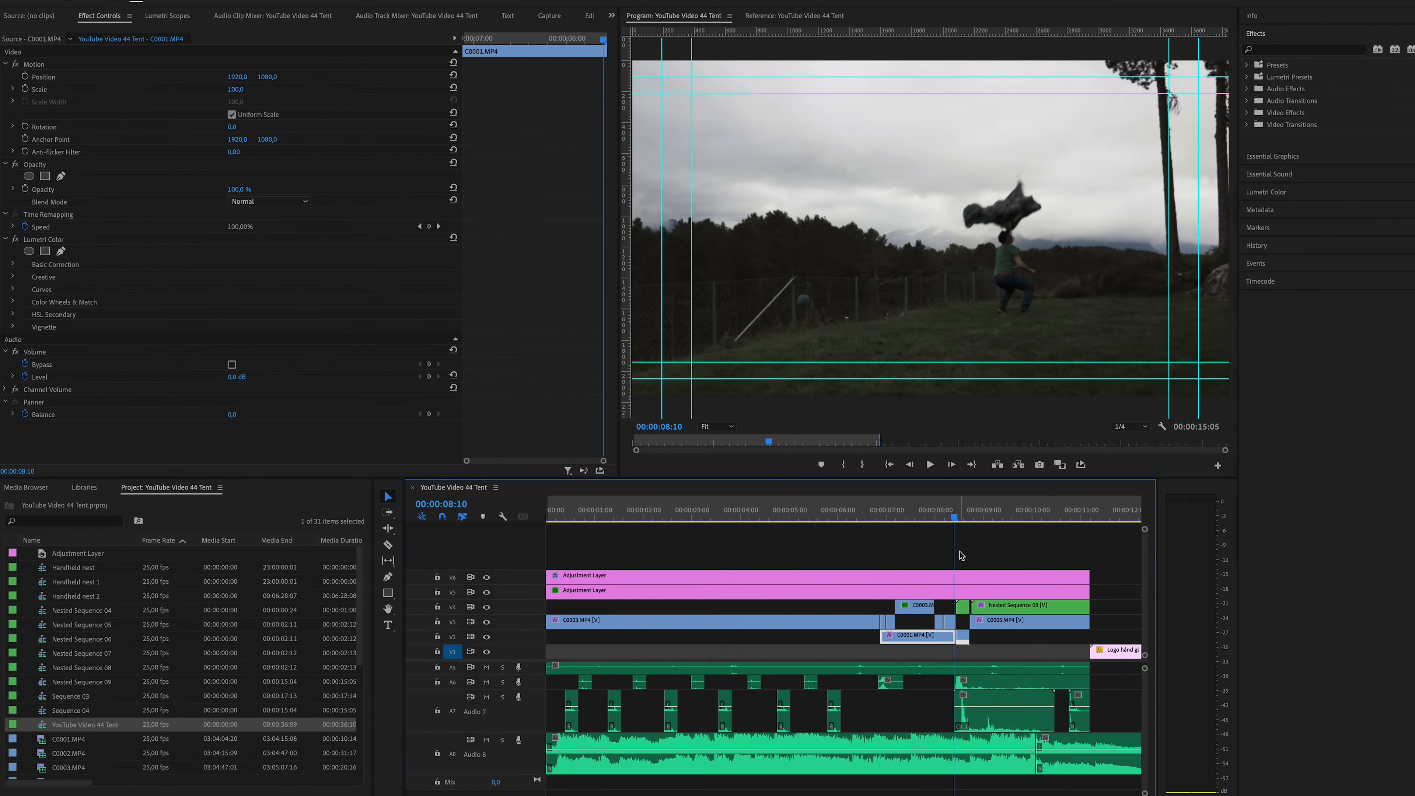
{"action": "key", "text": "Left"}
{"action": "key", "text": "Right"}
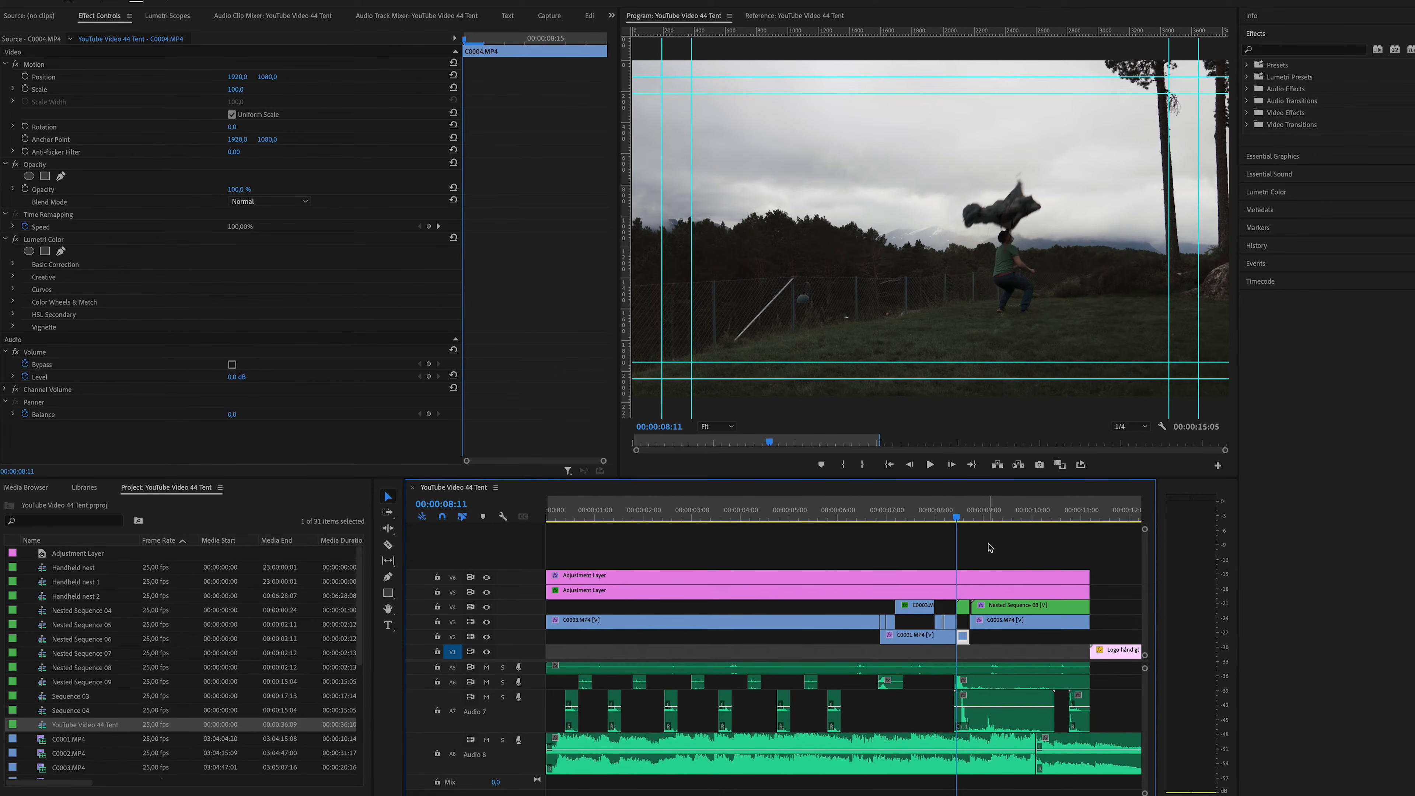
{"action": "left_click", "coordinate": [952, 519]}
{"action": "left_click", "coordinate": [949, 633]}
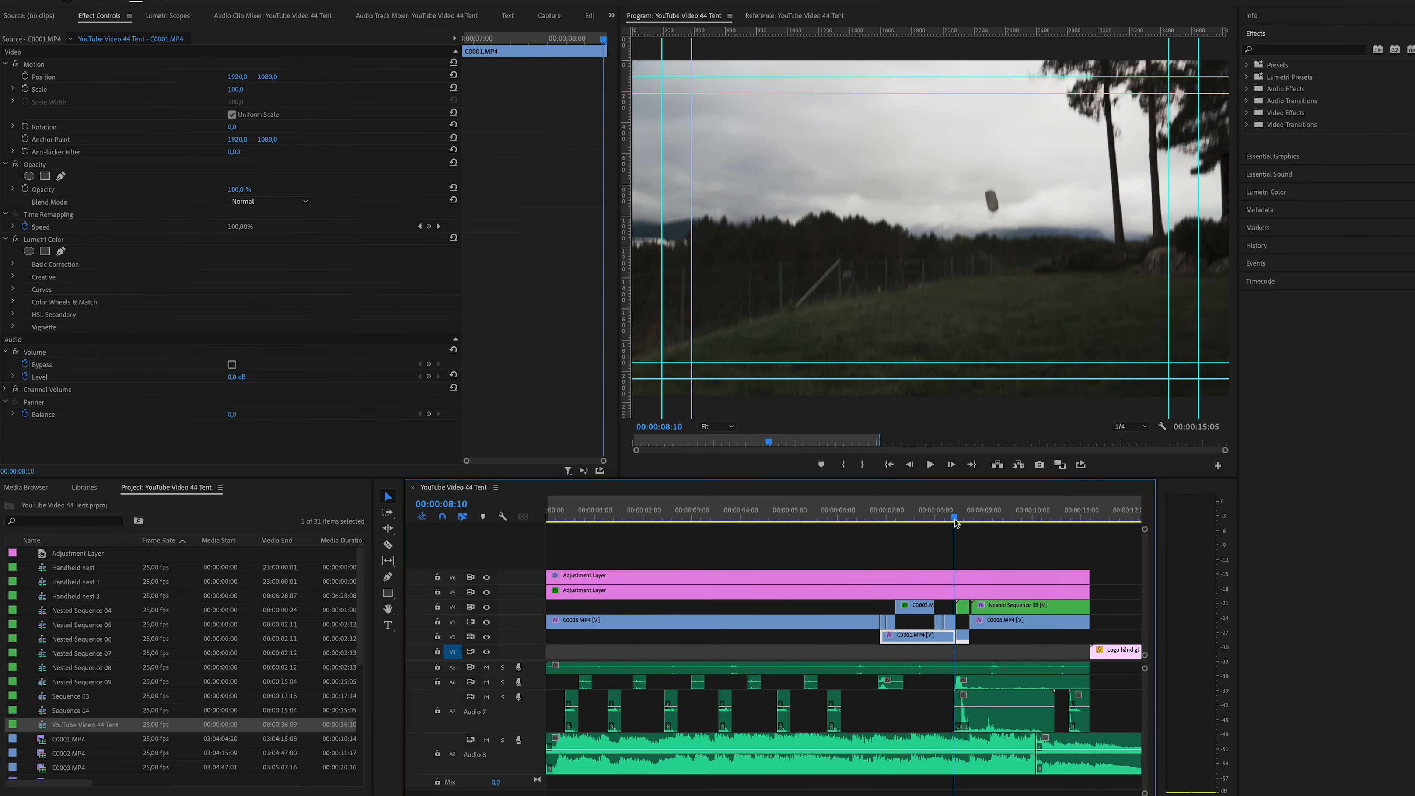
{"action": "key", "text": "Right"}
{"action": "key", "text": "Right"}
{"action": "key", "text": "Right"}
{"action": "key", "text": "Left"}
{"action": "key", "text": "Left"}
{"action": "key", "text": "Right"}
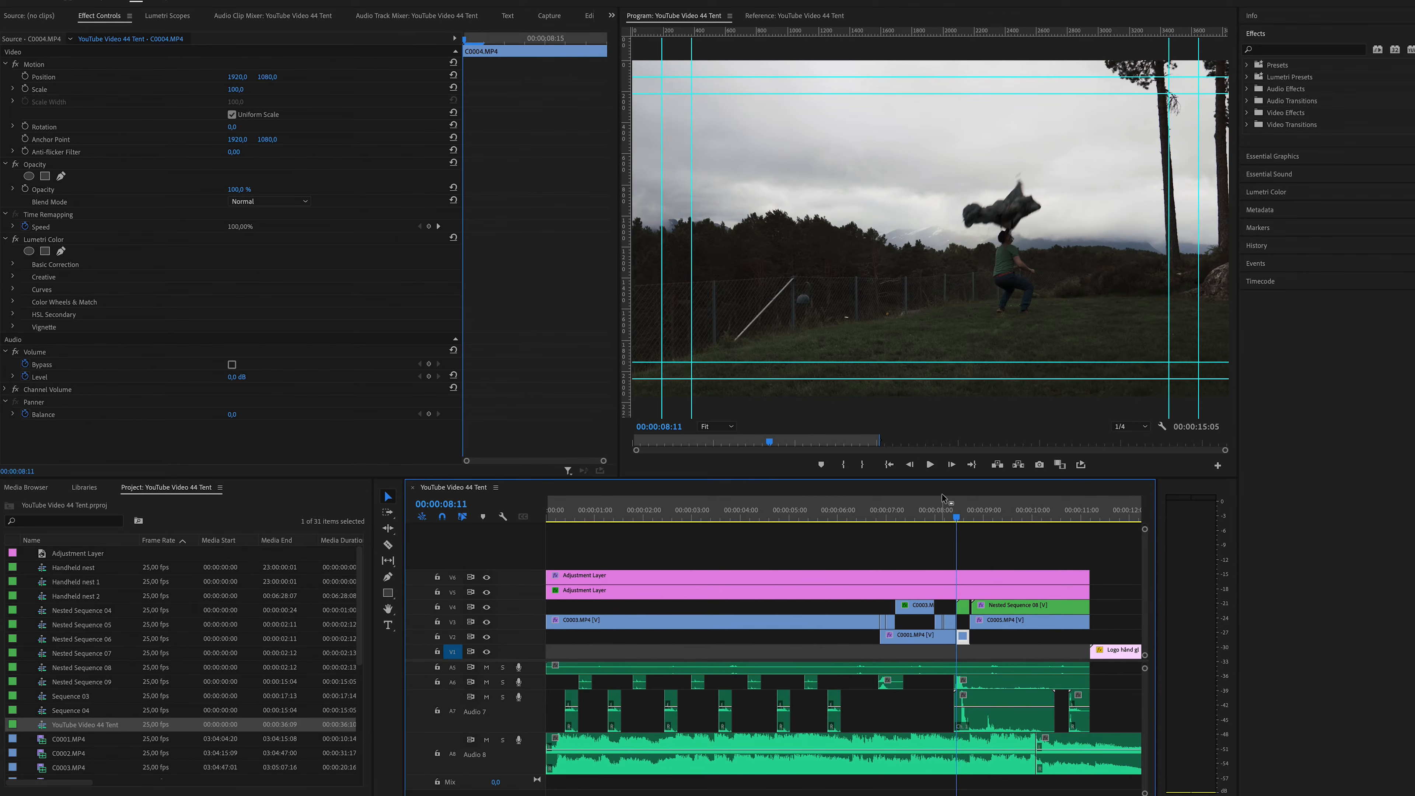
Step through the short C0004.MP4 clip frame by frame to examine the person catching the falling object
{"action": "key", "text": "Right"}
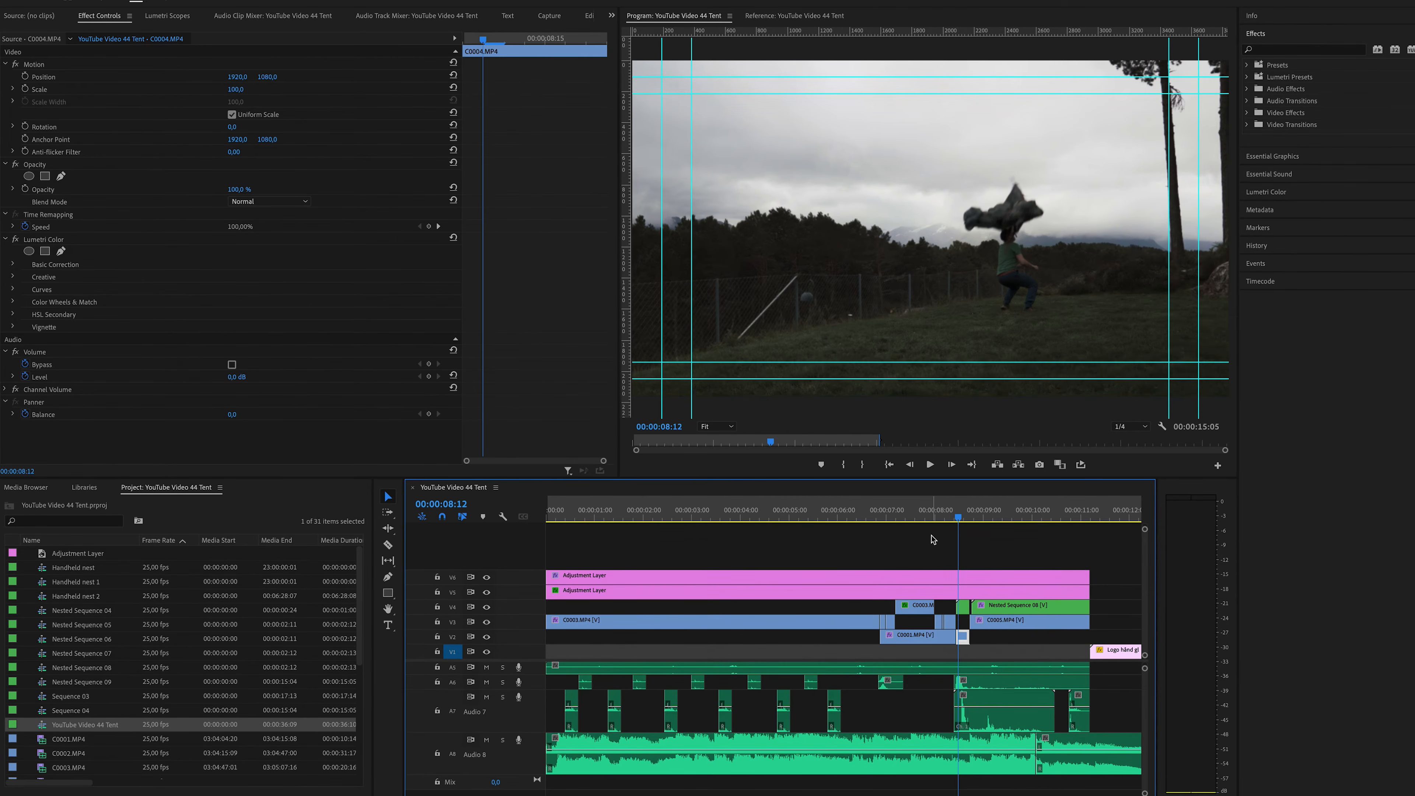
{"action": "key", "text": "Right"}
{"action": "key", "text": "Right"}
{"action": "key", "text": "Right"}
{"action": "key", "text": "Right"}
{"action": "key", "text": "Right"}
{"action": "key", "text": "Right"}
{"action": "key", "text": "Right"}
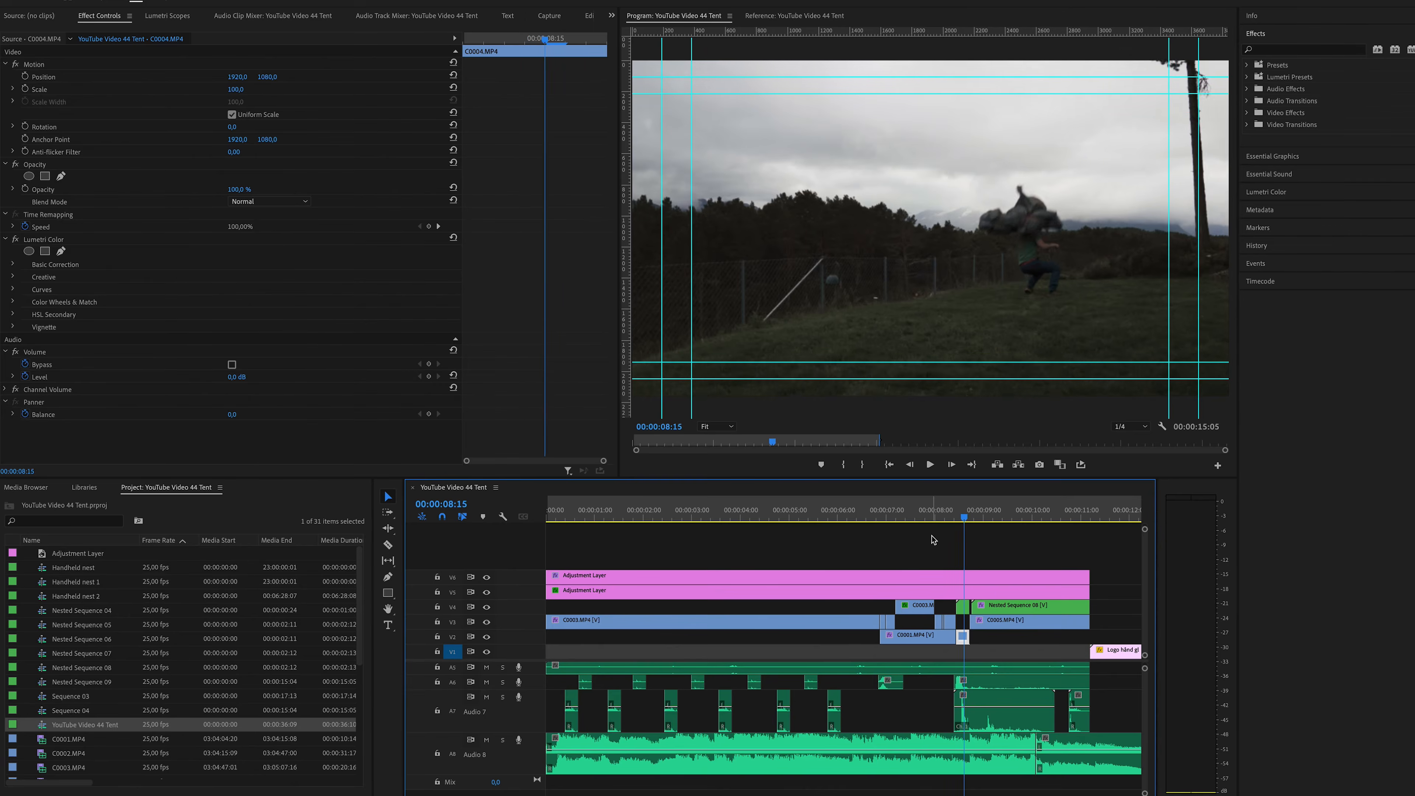
{"action": "key", "text": "Left"}
{"action": "key", "text": "Left"}
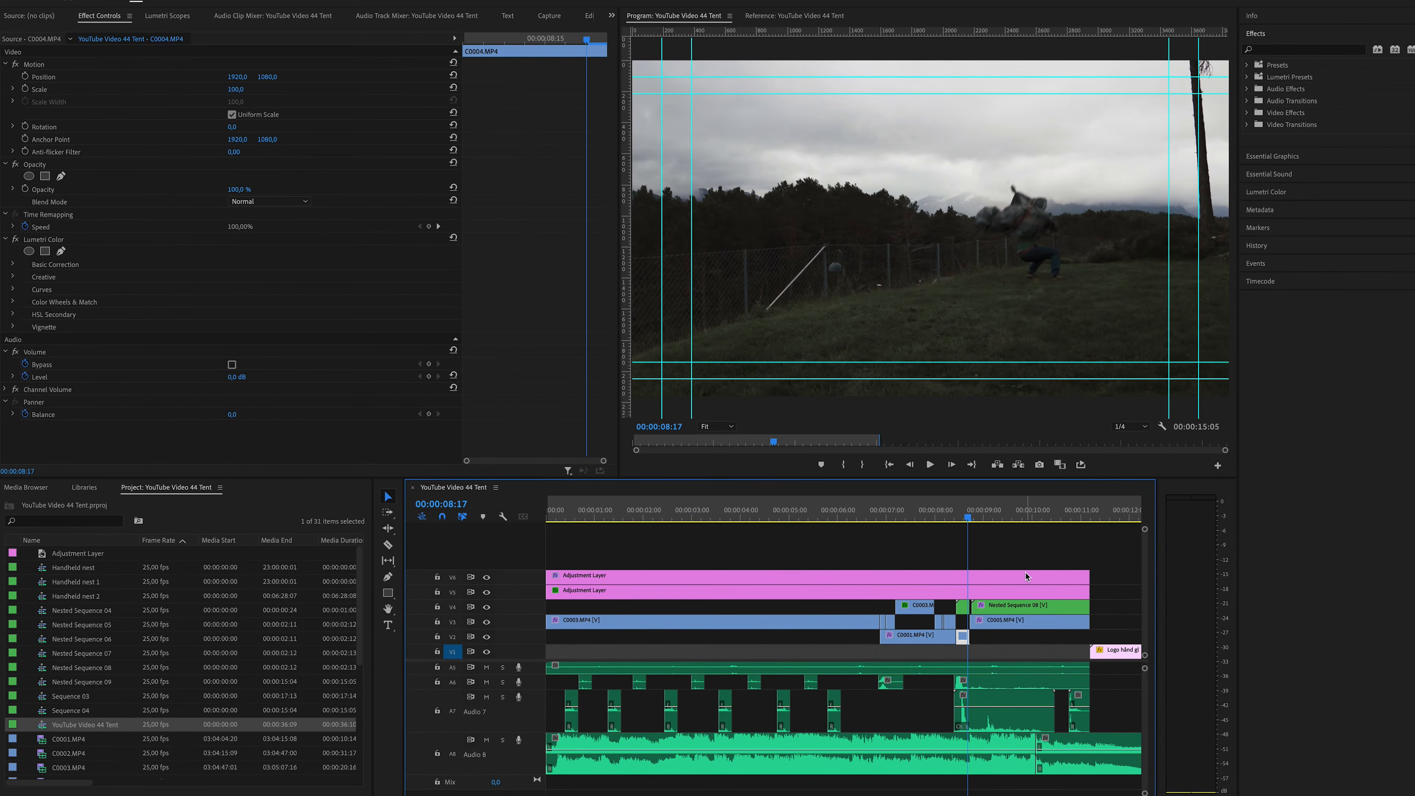
Step back and forth over the cut from C0004.MP4 to C0005.MP4 at 00:00:08:18 to examine the switch to the pitched tent
{"action": "key", "text": "Right"}
{"action": "key", "text": "Left"}
{"action": "key", "text": "Right"}
{"action": "key", "text": "Left"}
{"action": "key", "text": "Right"}
{"action": "key", "text": "Left"}
{"action": "key", "text": "Right"}
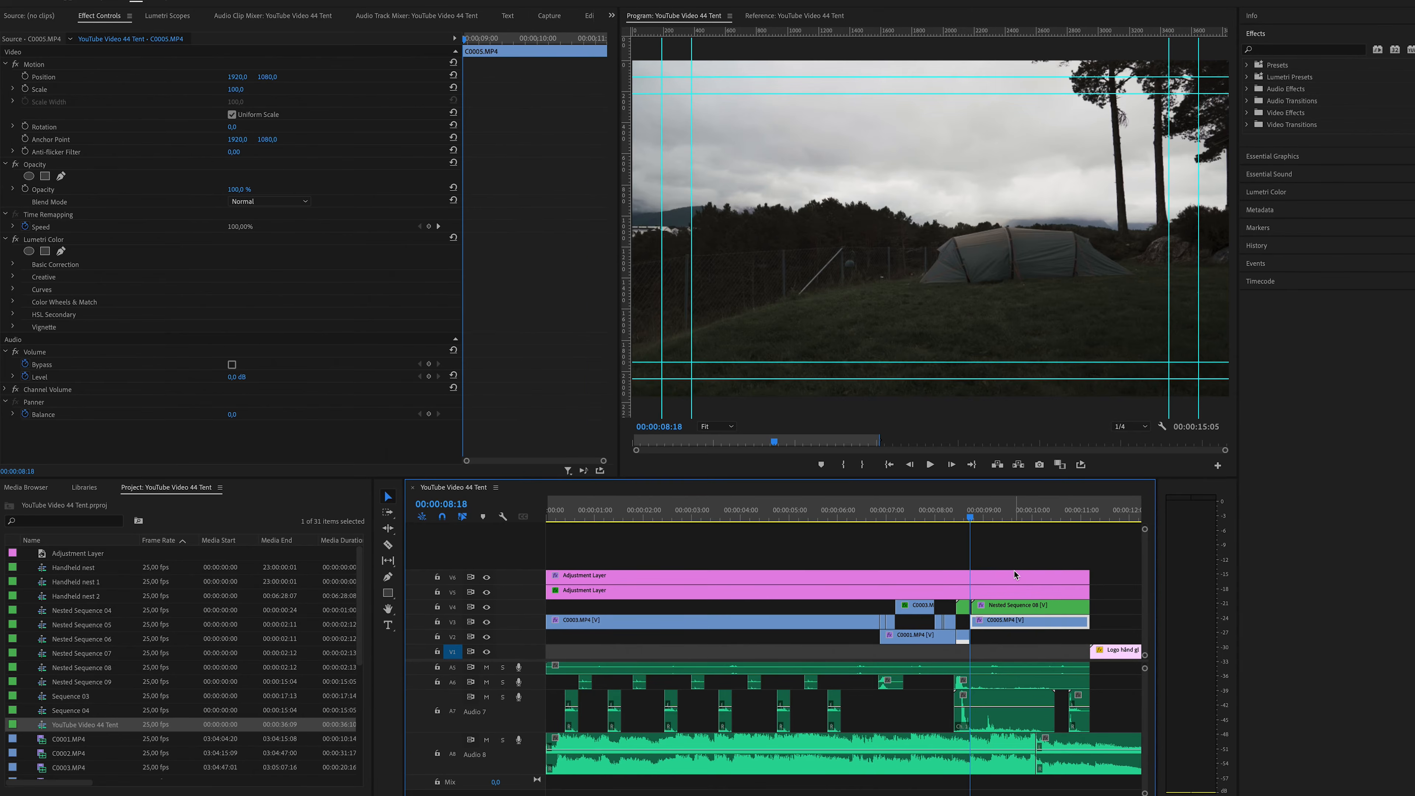
{"action": "key", "text": "Left"}
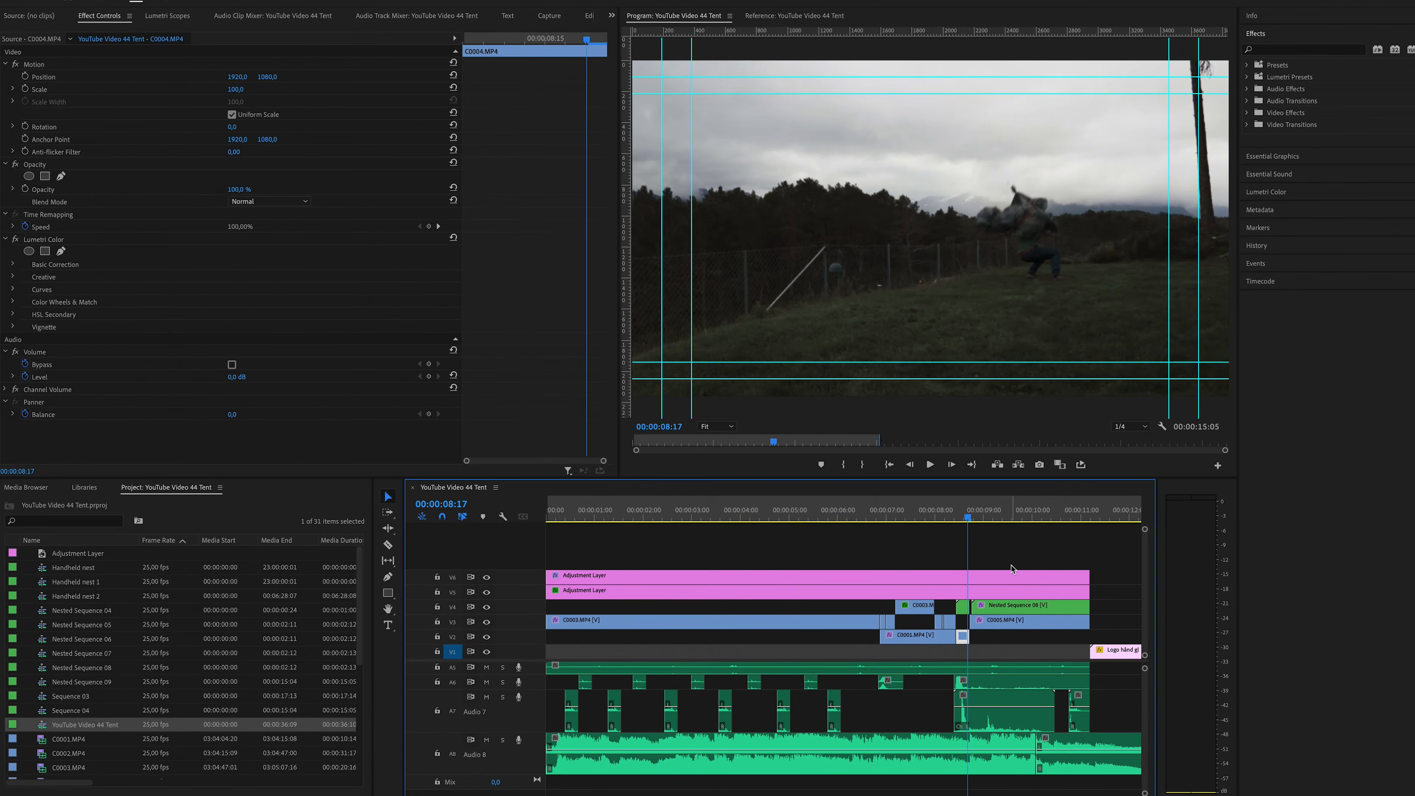
{"action": "key", "text": "Right"}
{"action": "key", "text": "Left"}
{"action": "key", "text": "Right"}
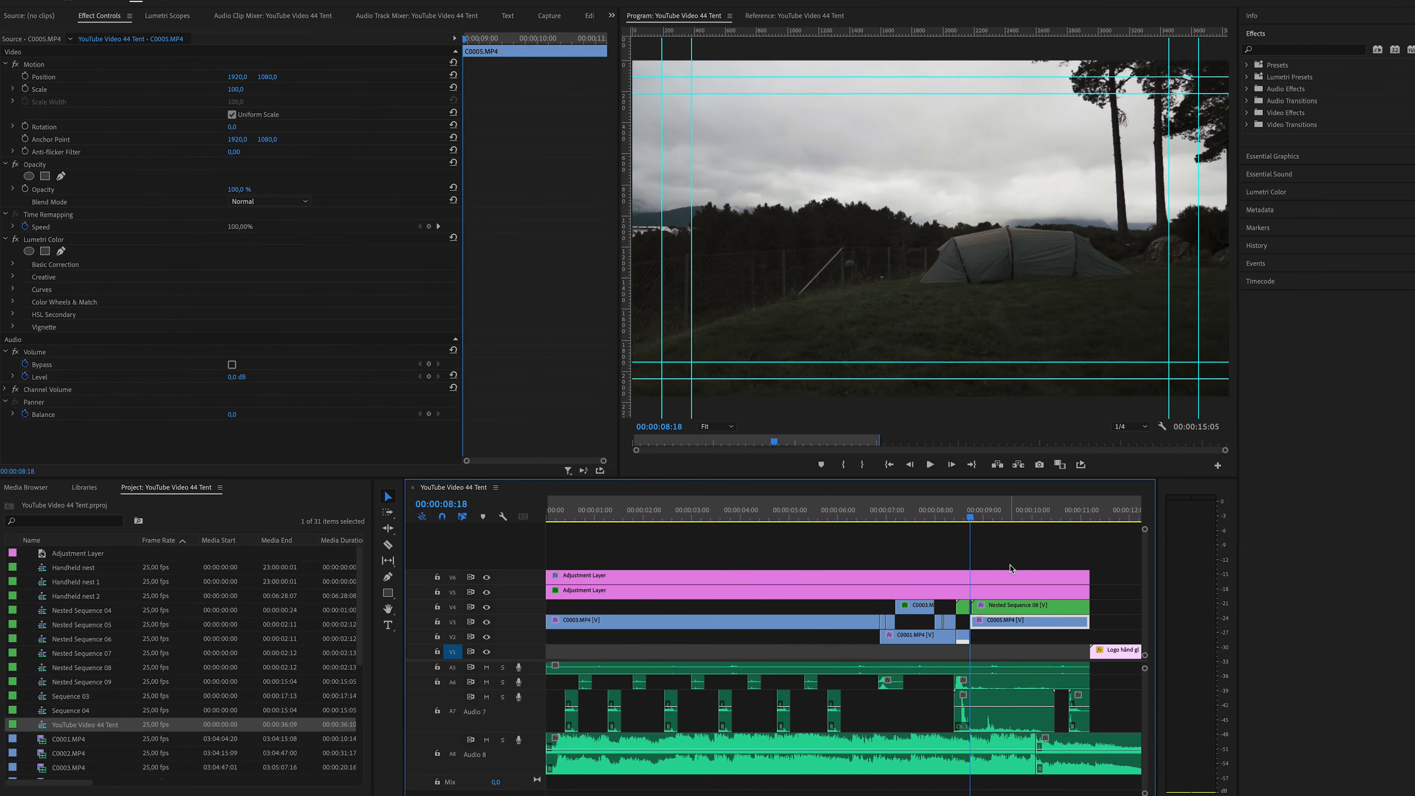
Compare the last C0004.MP4 frame at 00:00:08:17 with the first C0005.MP4 frame at 00:00:08:18 to study how the shots line up
{"action": "key", "text": "Left"}
{"action": "key", "text": "Right"}
{"action": "key", "text": "Left"}
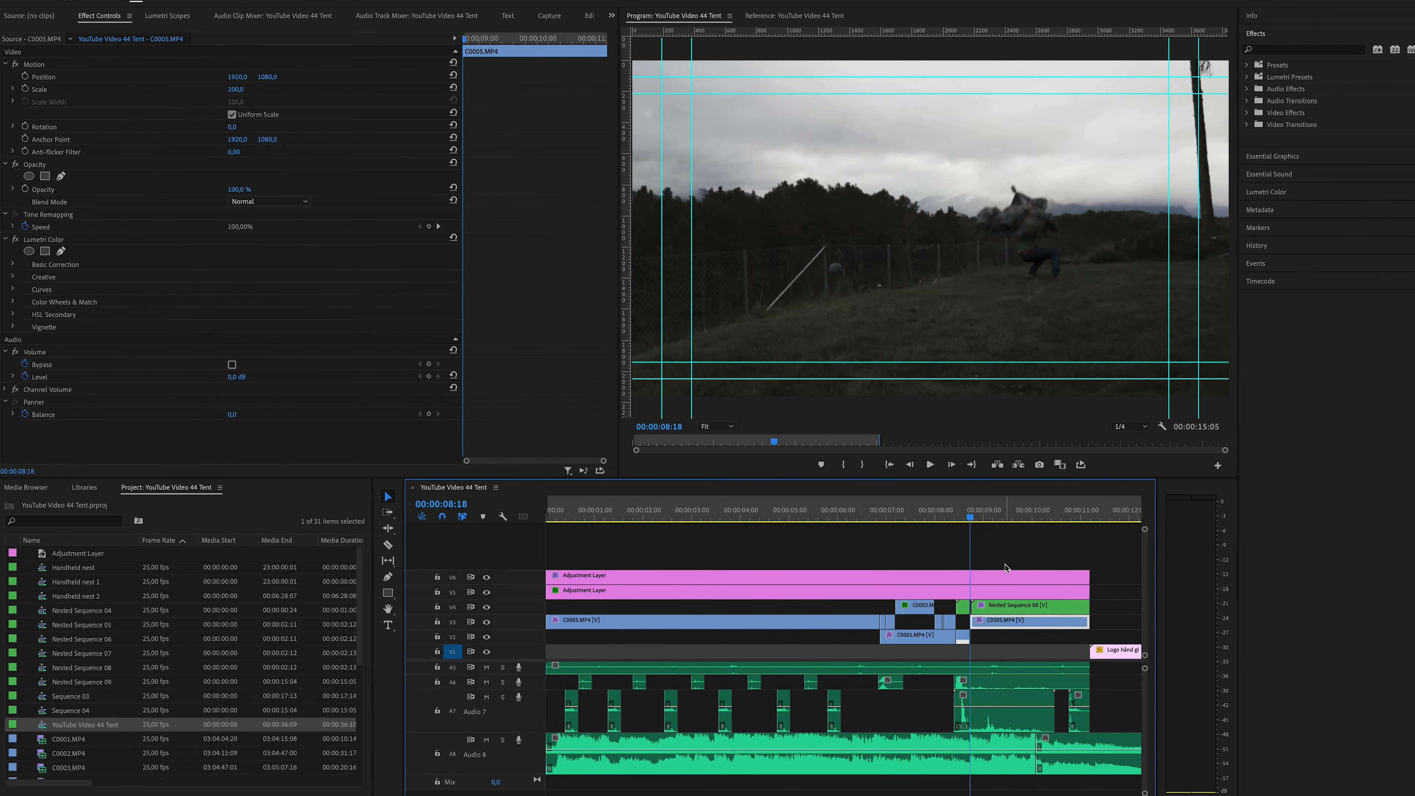
{"action": "key", "text": "Right"}
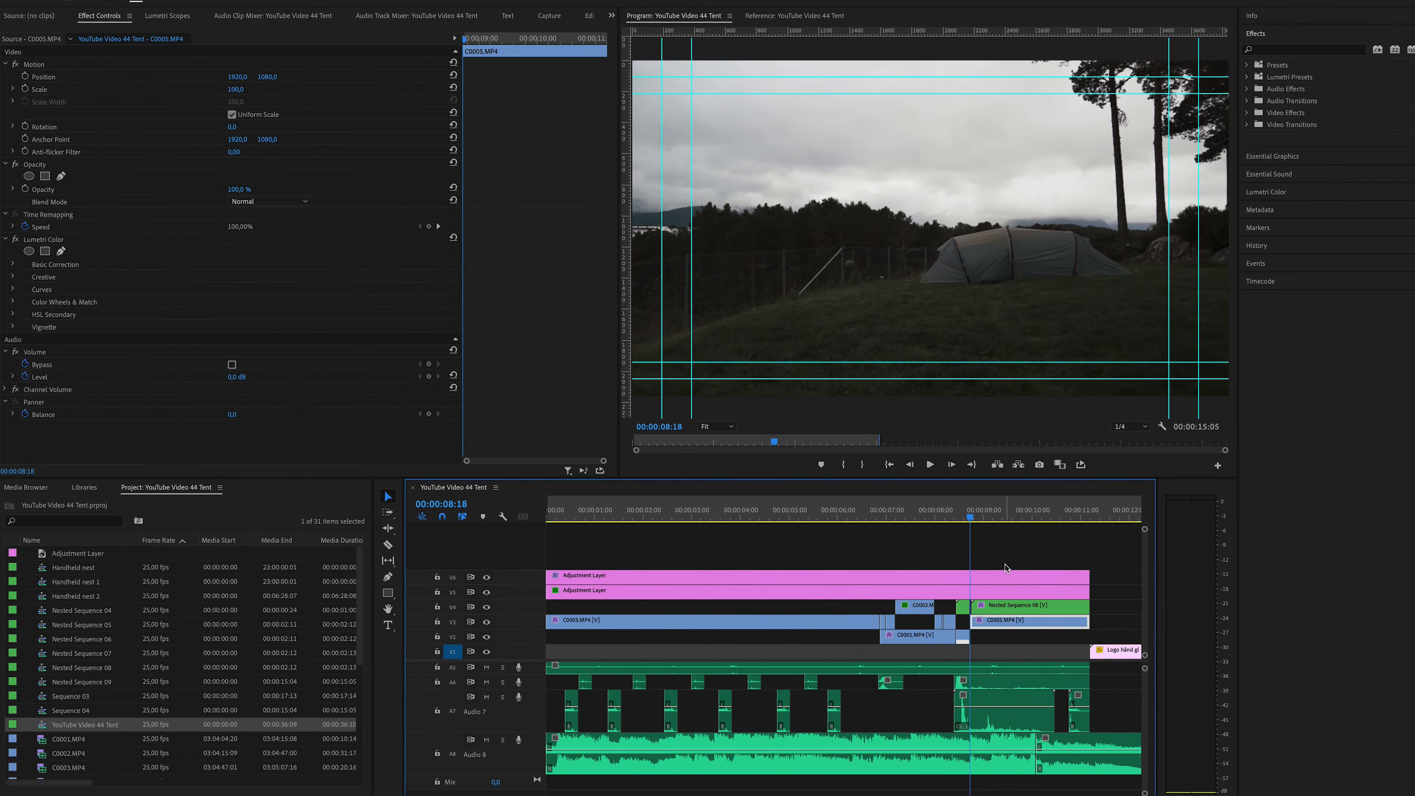
{"action": "left_click", "coordinate": [973, 519]}
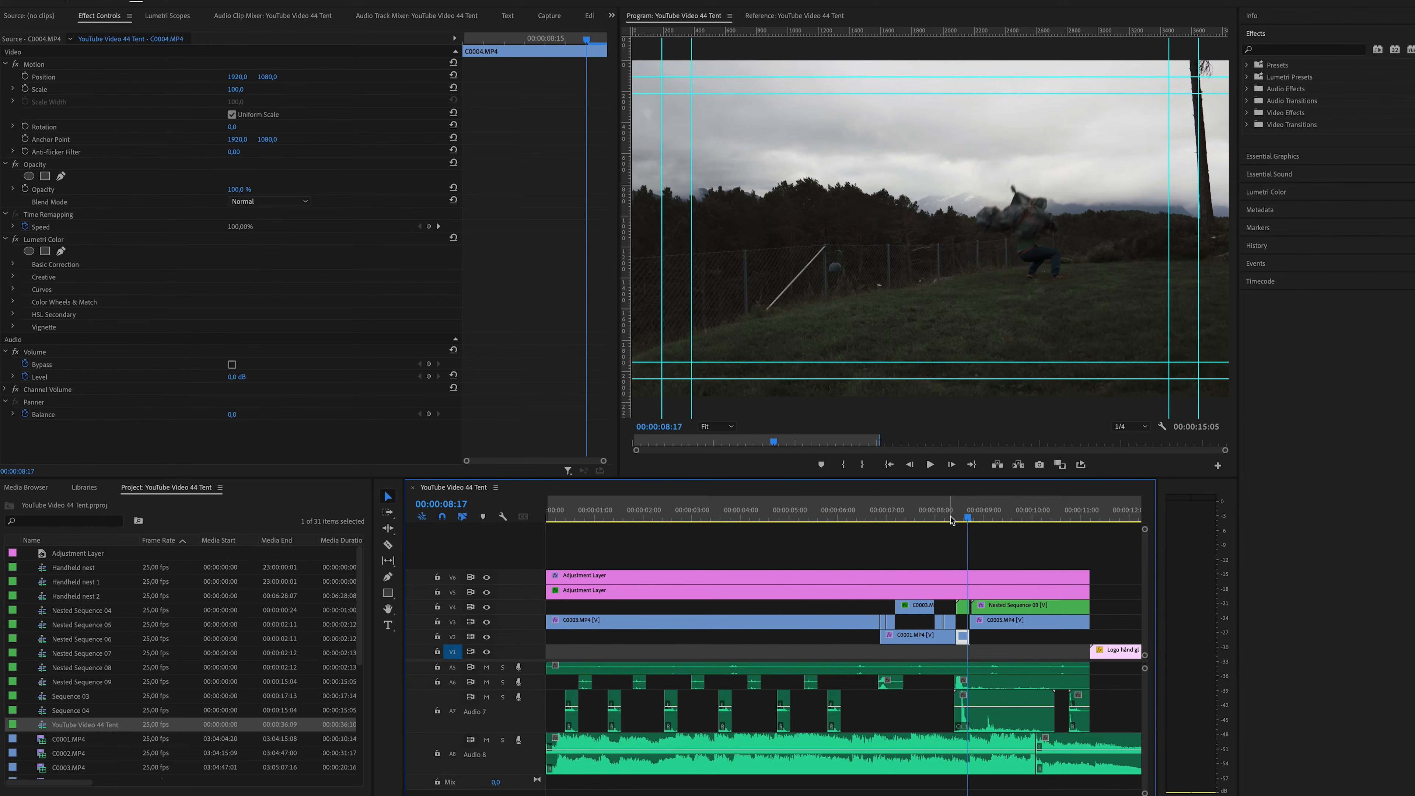
{"action": "key", "text": "Down"}
{"action": "key", "text": "Left"}
{"action": "key", "text": "Right"}
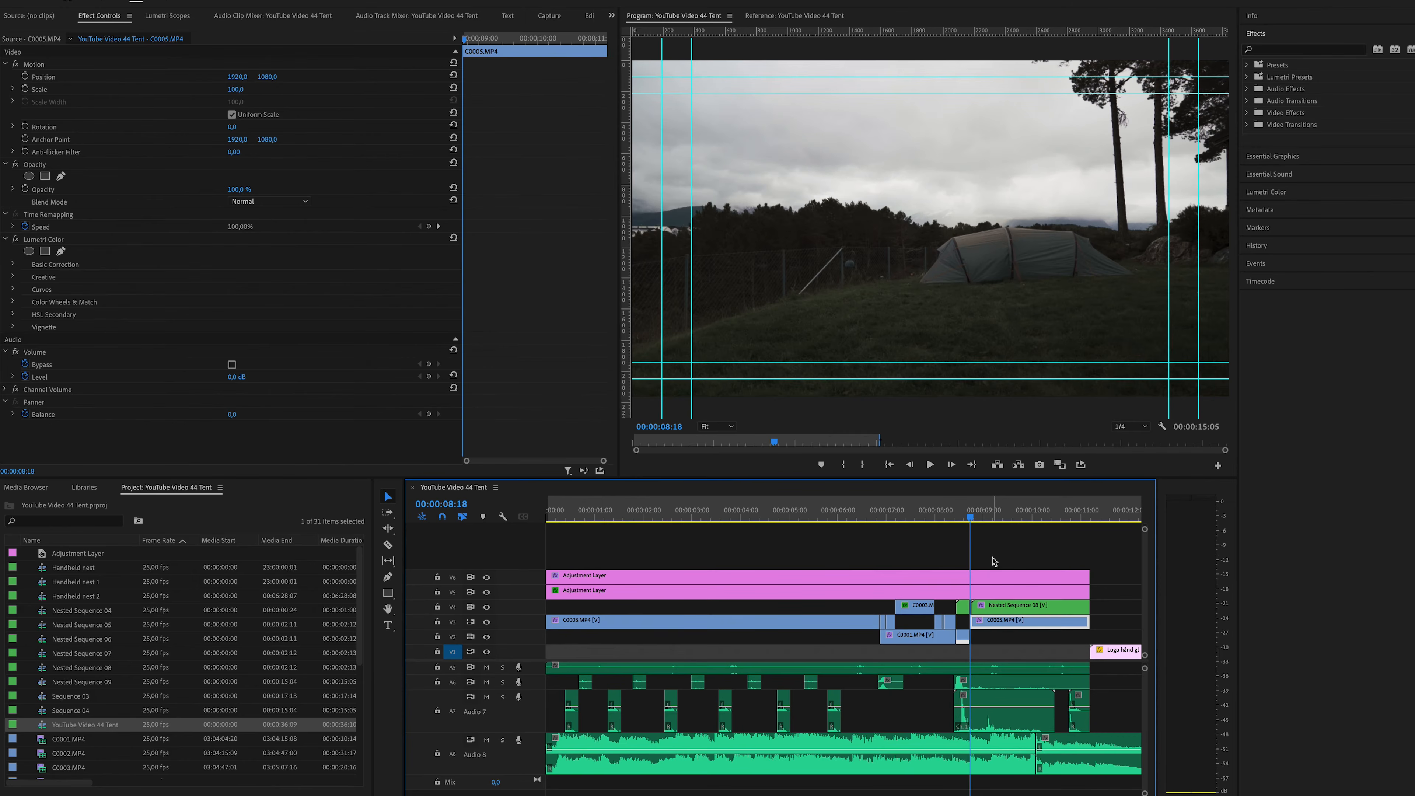
{"action": "key", "text": "Left"}
{"action": "key", "text": "Right"}
Step through the C0005.MP4 clip frame by frame up to 00:00:11:04 to examine the person emerging from the tent
{"action": "key", "text": "Right"}
{"action": "key", "text": "Right"}
{"action": "key", "text": "Right"}
{"action": "key", "text": "Right"}
{"action": "key", "text": "Right"}
{"action": "key", "text": "Right"}
{"action": "key", "text": "Right"}
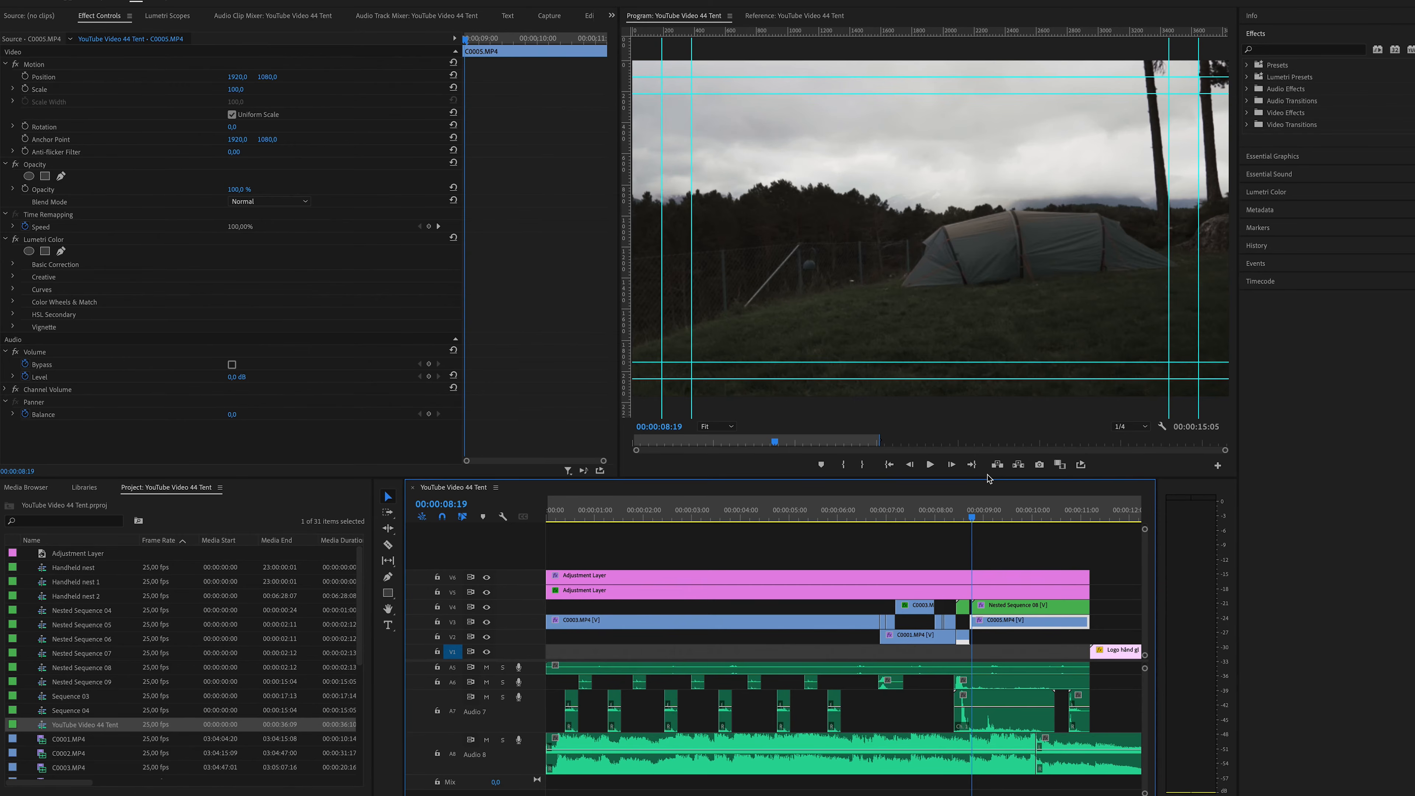
{"action": "key", "text": "Right"}
{"action": "key", "text": "Right"}
{"action": "key", "text": "Right"}
{"action": "key", "text": "Right"}
{"action": "key", "text": "Right"}
{"action": "key", "text": "Right"}
{"action": "key", "text": "Right"}
{"action": "key", "text": "Right"}
{"action": "key", "text": "Right"}
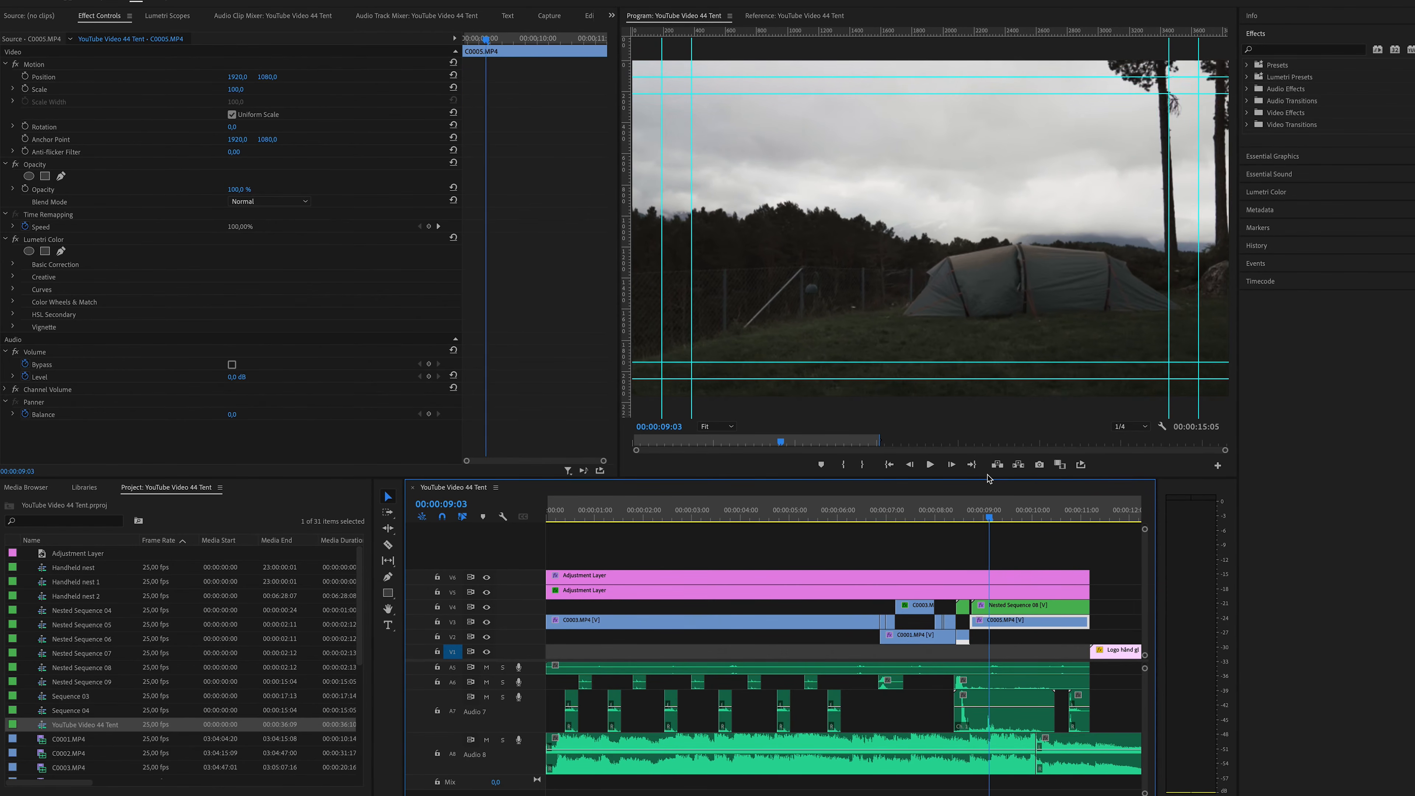
{"action": "key", "text": "Right"}
{"action": "key", "text": "Right"}
{"action": "key", "text": "Right"}
{"action": "key", "text": "Right"}
{"action": "key", "text": "Right"}
{"action": "key", "text": "Right"}
{"action": "key", "text": "Right"}
{"action": "key", "text": "Right"}
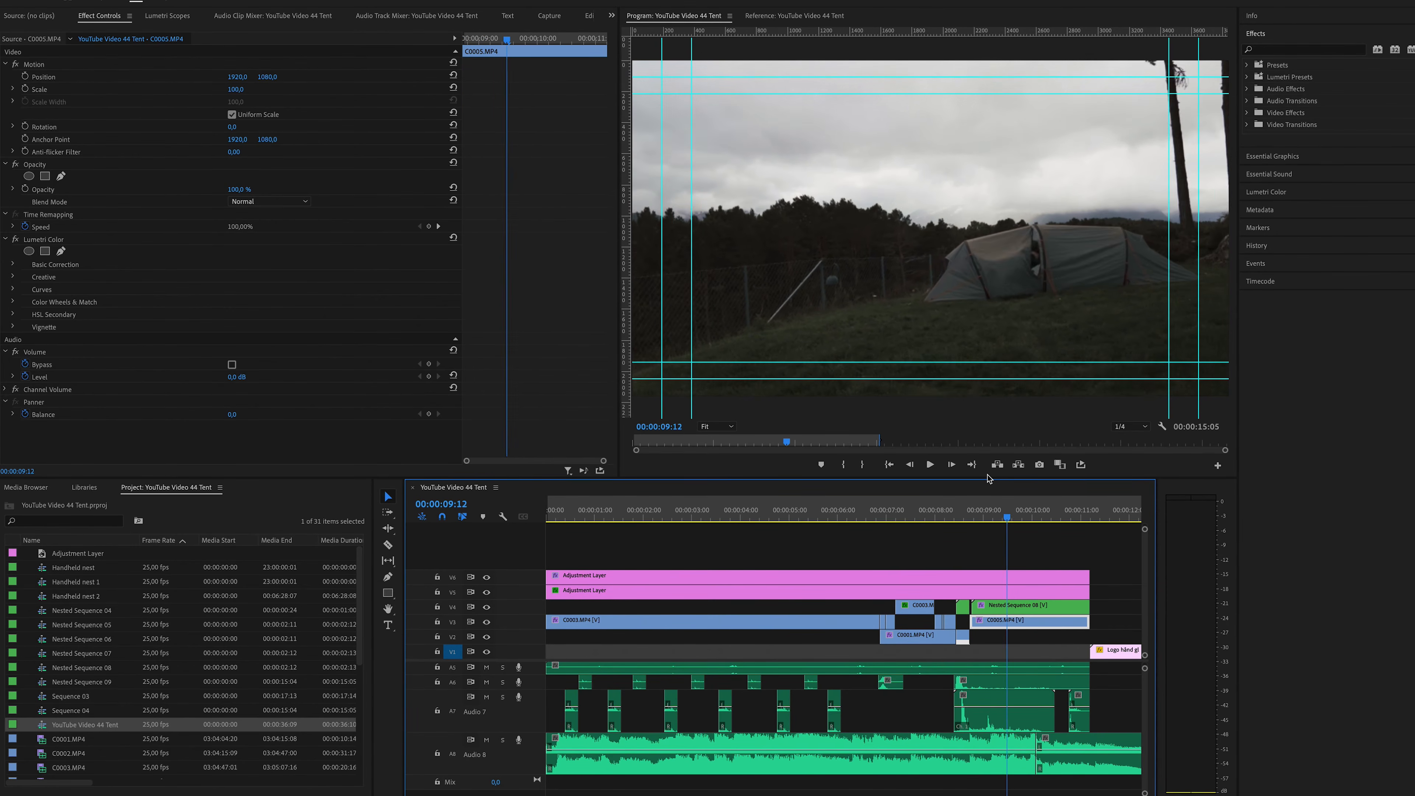
{"action": "key", "text": "Right"}
{"action": "key", "text": "Right"}
{"action": "key", "text": "Right"}
{"action": "key", "text": "Right"}
{"action": "key", "text": "Right"}
{"action": "key", "text": "Right"}
{"action": "key", "text": "Right"}
{"action": "key", "text": "Right"}
{"action": "key", "text": "Right"}
{"action": "key", "text": "Right"}
{"action": "key", "text": "Right"}
{"action": "key", "text": "Right"}
{"action": "key", "text": "Right"}
{"action": "key", "text": "Right"}
{"action": "key", "text": "Right"}
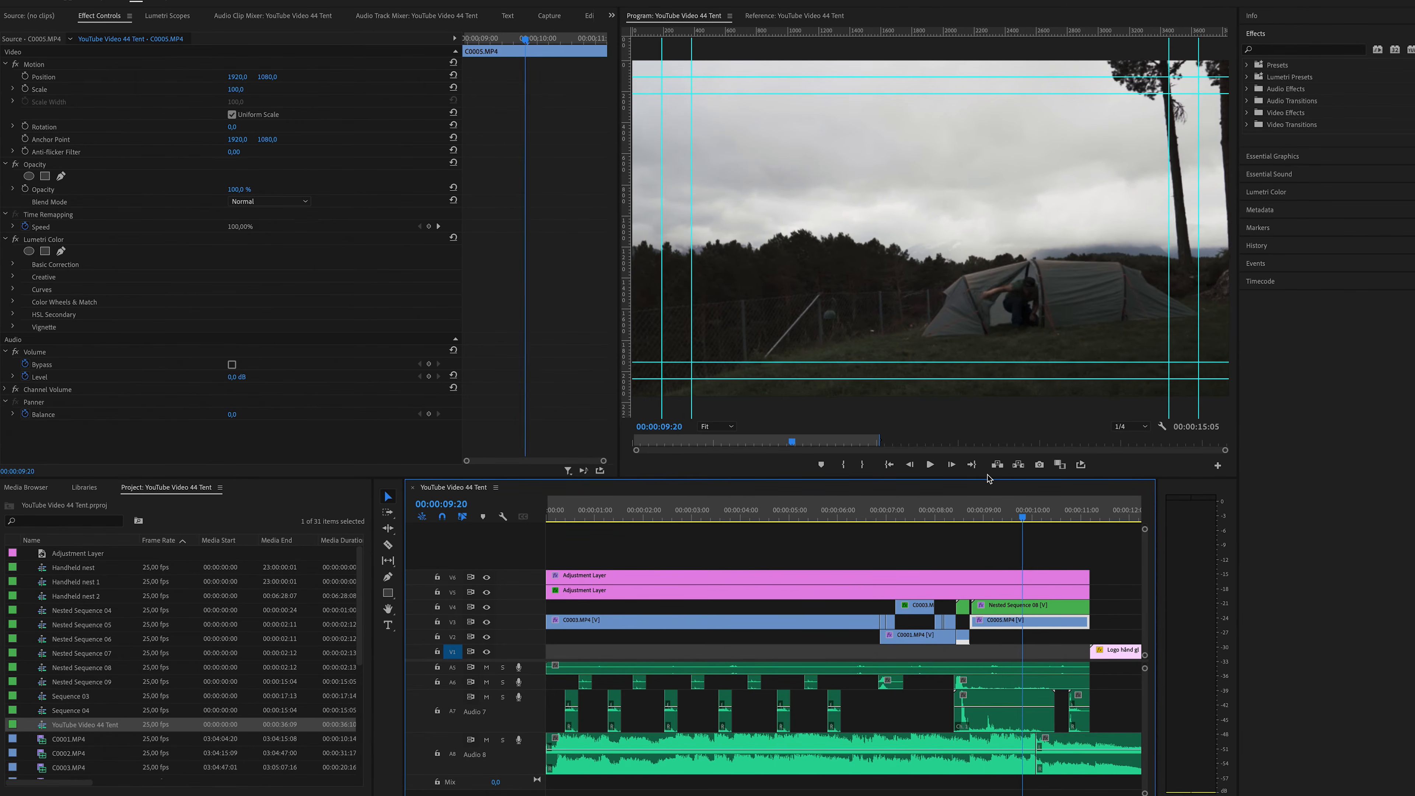
{"action": "key", "text": "Right"}
{"action": "key", "text": "Right"}
{"action": "key", "text": "Right"}
{"action": "key", "text": "Right"}
{"action": "key", "text": "Right"}
{"action": "key", "text": "Right"}
{"action": "key", "text": "Right"}
{"action": "key", "text": "Right"}
{"action": "key", "text": "Right"}
{"action": "key", "text": "Right"}
{"action": "key", "text": "Right"}
{"action": "key", "text": "Right"}
{"action": "key", "text": "Right"}
{"action": "key", "text": "Right"}
{"action": "key", "text": "Right"}
{"action": "key", "text": "Right"}
{"action": "key", "text": "Right"}
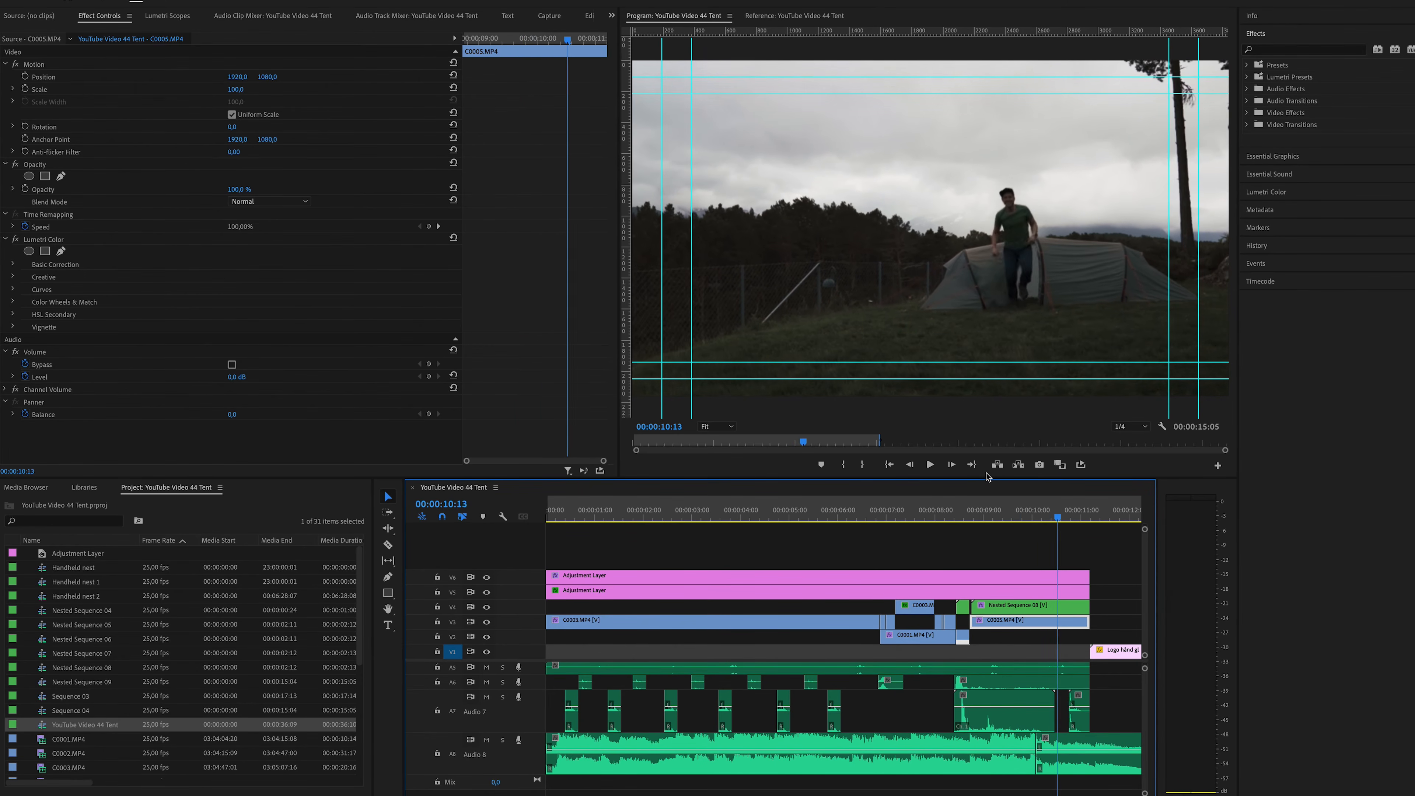
{"action": "key", "text": "Right"}
{"action": "key", "text": "Right"}
{"action": "key", "text": "Right"}
{"action": "key", "text": "Right"}
{"action": "key", "text": "Right"}
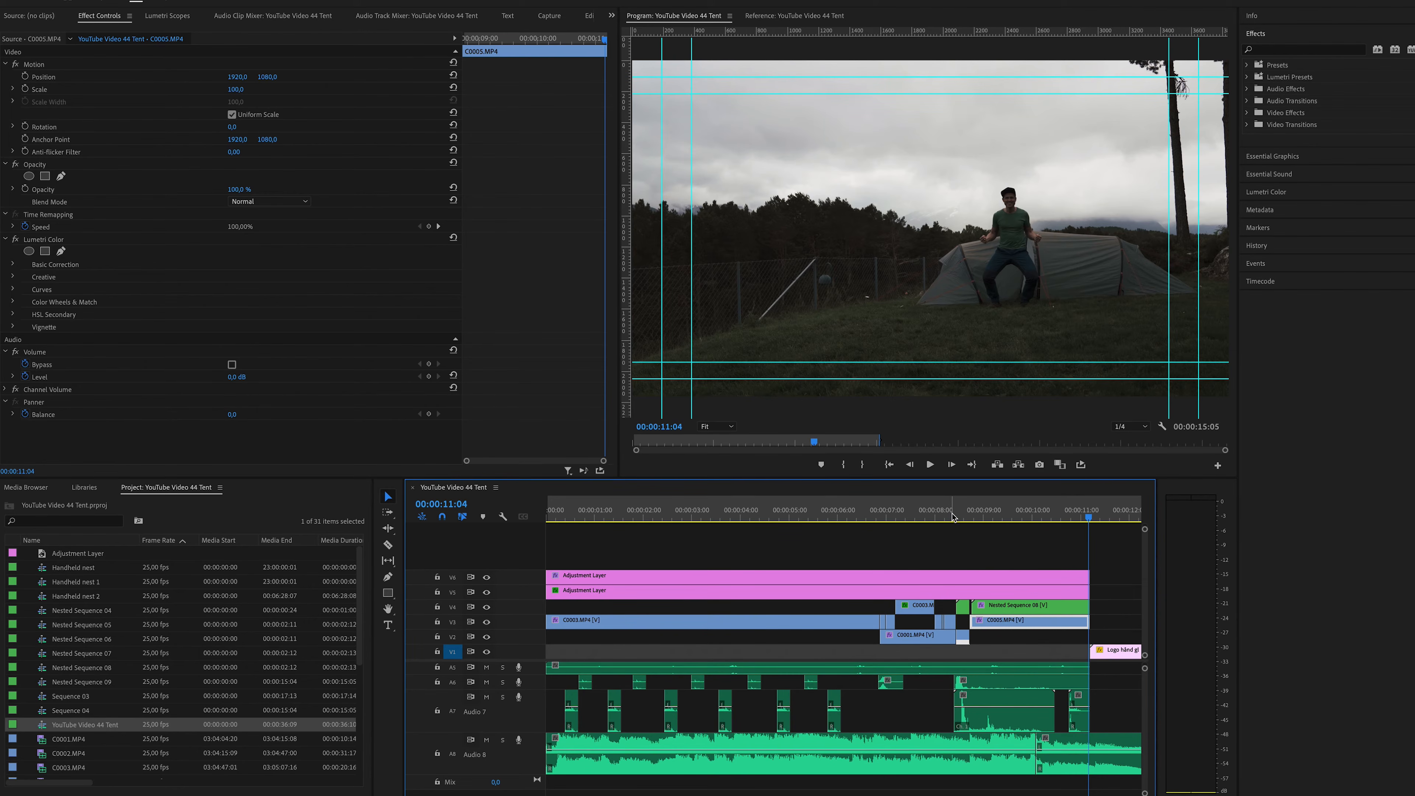
Play the transition from about 00:00:08:08 through the catch and into the tent shot
{"action": "mouse_move", "coordinate": [952, 518]}
{"action": "left_mouse_down"}
{"action": "mouse_move", "coordinate": [913, 522]}
{"action": "mouse_move", "coordinate": [960, 527]}
{"action": "mouse_move", "coordinate": [861, 532]}
{"action": "mouse_move", "coordinate": [989, 519]}
{"action": "mouse_move", "coordinate": [951, 524]}
{"action": "left_mouse_up"}
{"action": "key", "text": "space"}
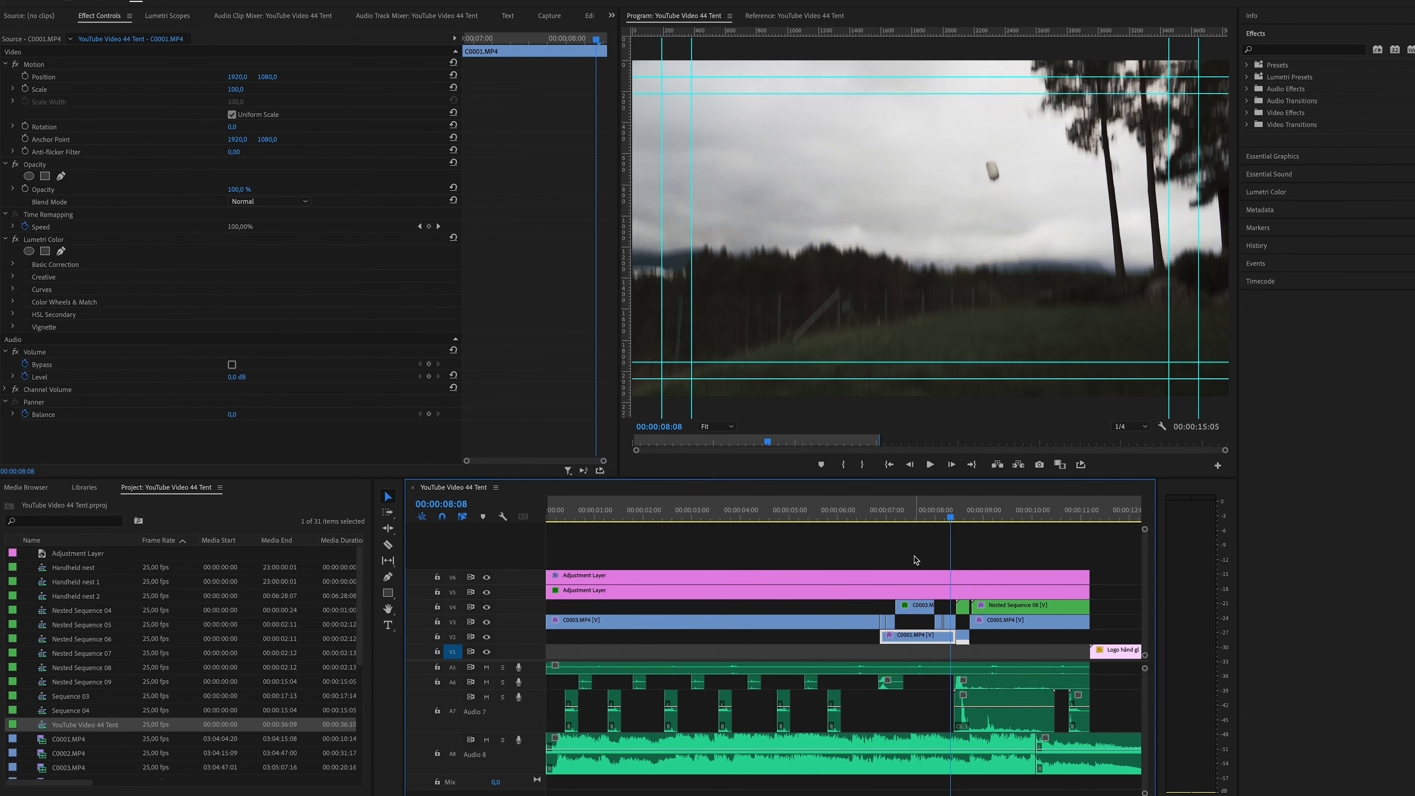
{"action": "key", "text": "space"}
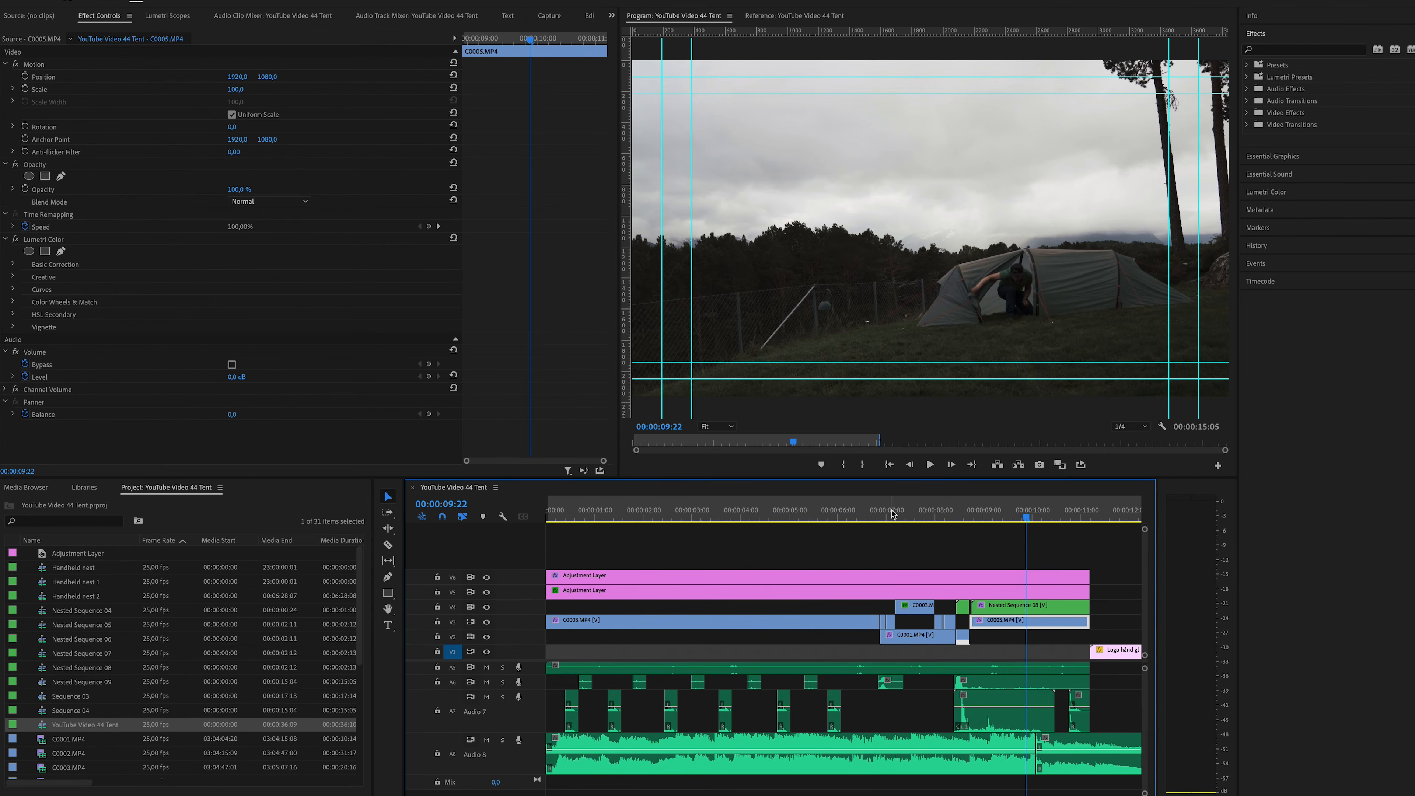
Select the Nested Sequence 08 clip on V4 to examine its Warp Stabilizer settings
{"action": "left_click", "coordinate": [1012, 606]}
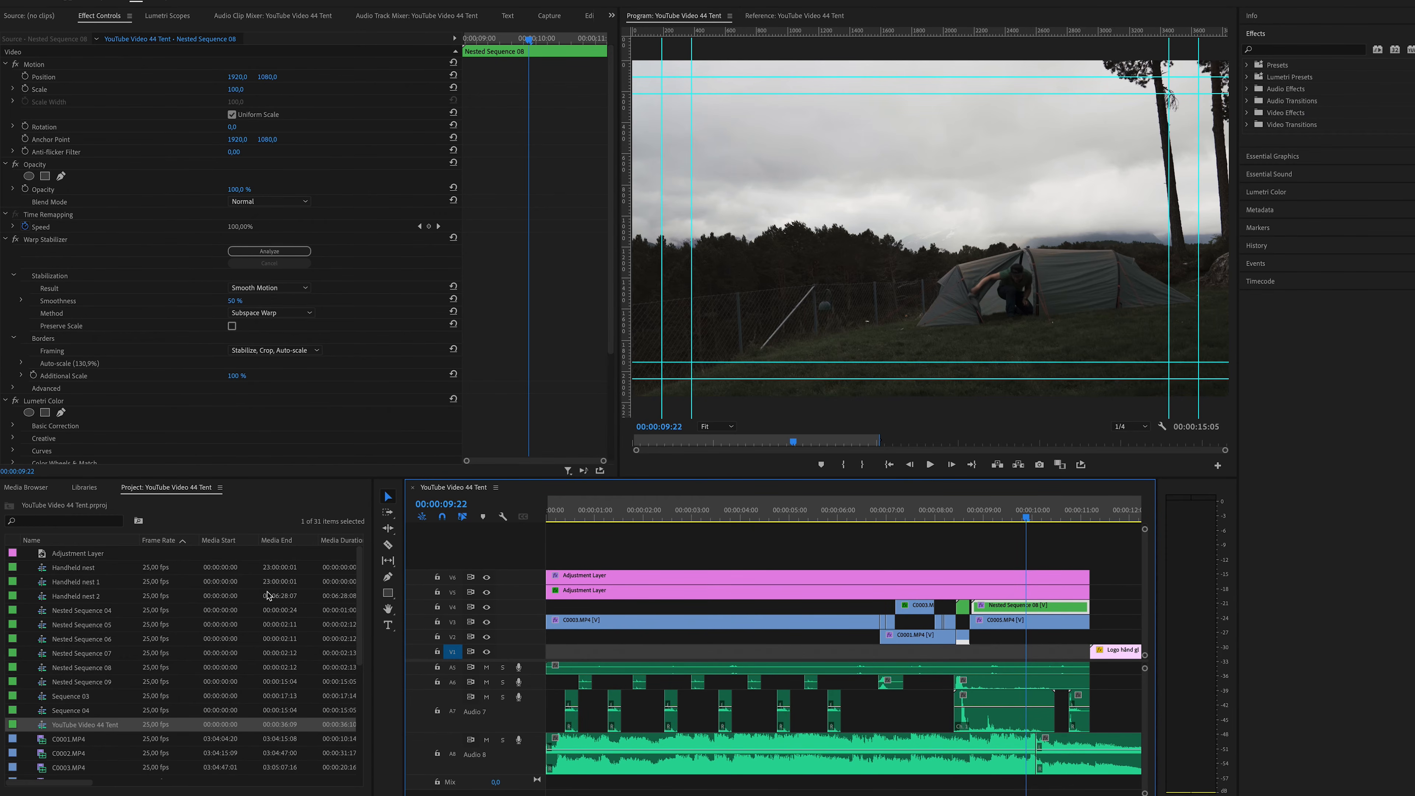
{"action": "scroll", "coordinate": [148, 669], "scroll_direction": "down", "scroll_amount": 4}
{"action": "scroll", "coordinate": [148, 669], "scroll_direction": "up", "scroll_amount": 3}
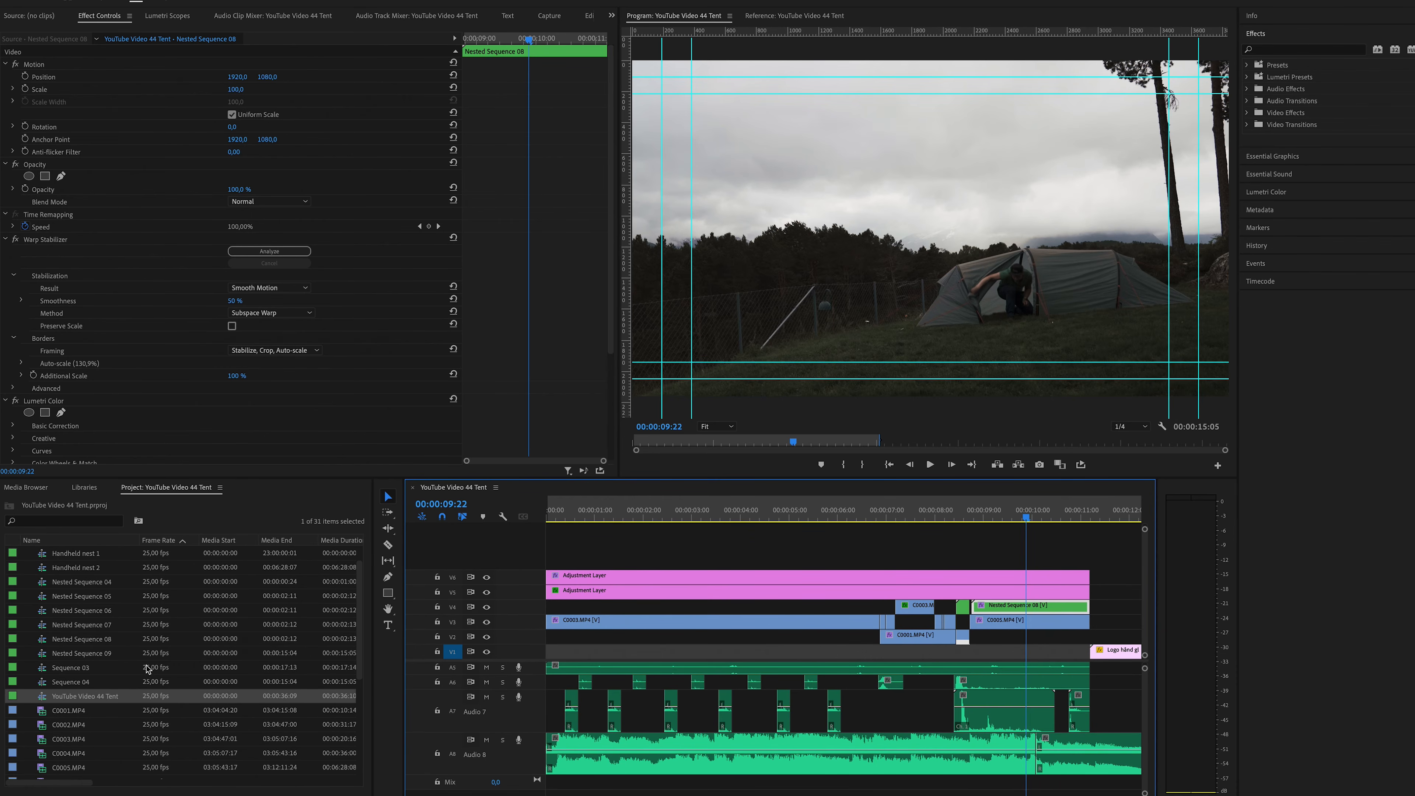
{"action": "scroll", "coordinate": [811, 652], "scroll_direction": "down", "scroll_amount": 6}
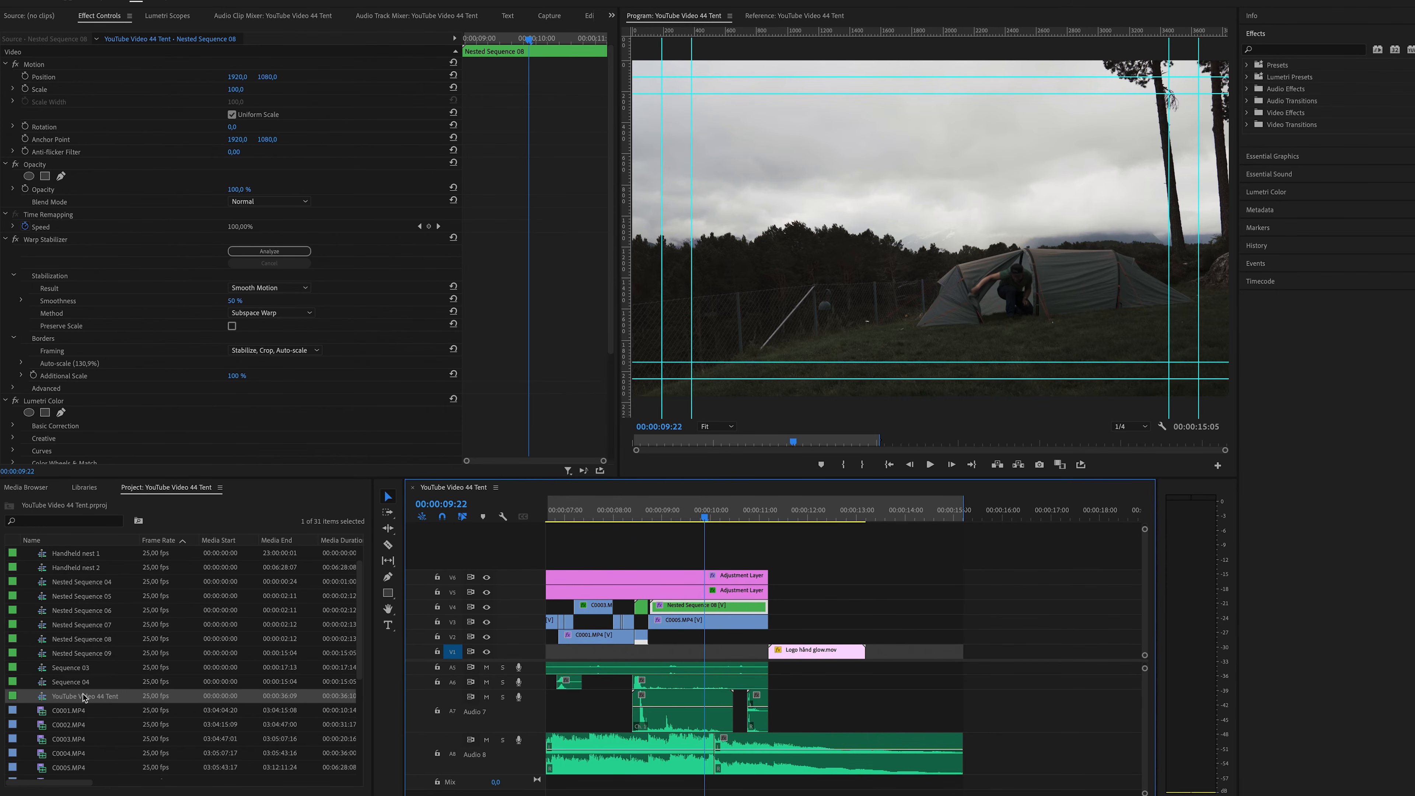
{"action": "left_click_drag", "start_coordinate": [87, 659], "coordinate": [889, 667]}
{"action": "key", "text": "ctrl+z"}
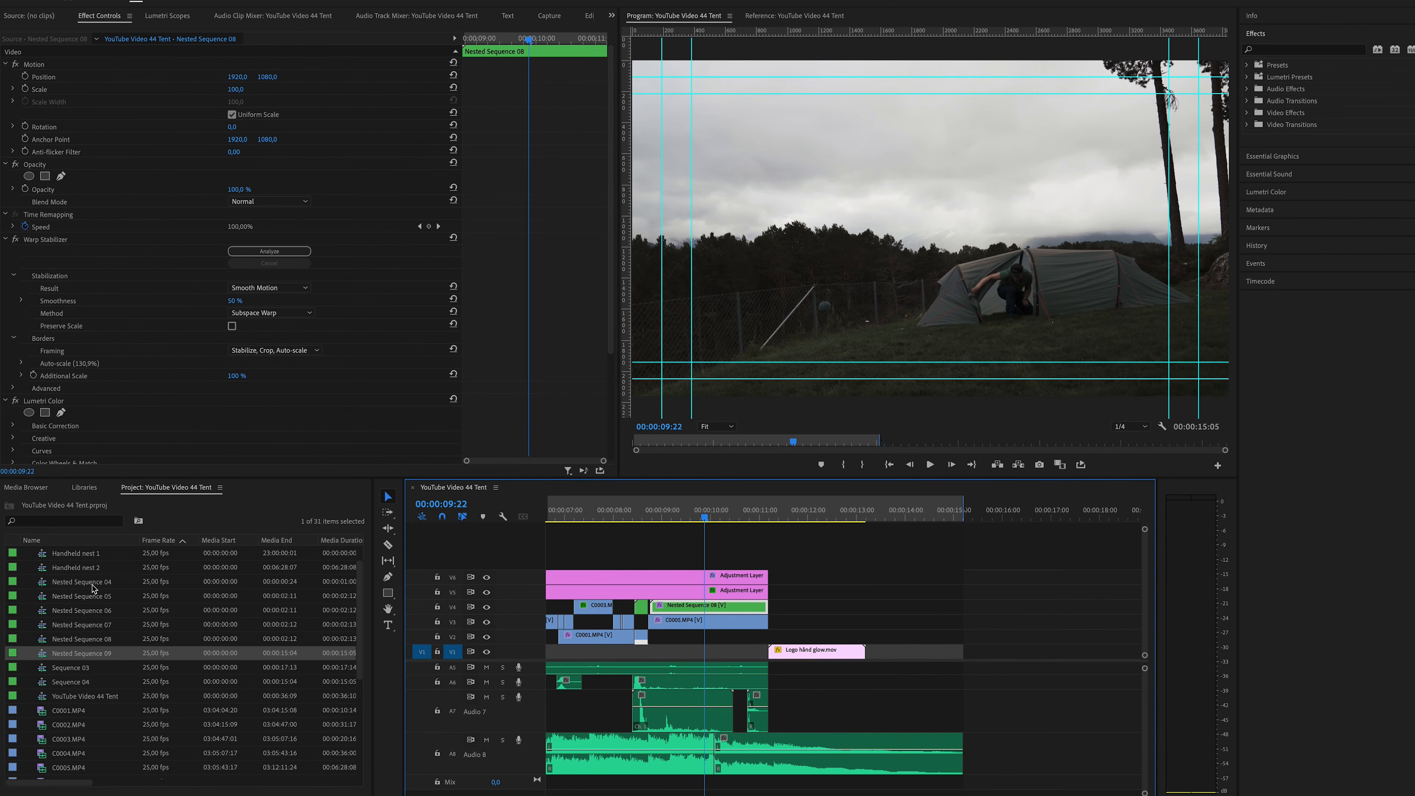
Add the C0007.MP4 footage to V1 just past the end of the edited sequence
{"action": "scroll", "coordinate": [92, 585], "scroll_direction": "up", "scroll_amount": 1}
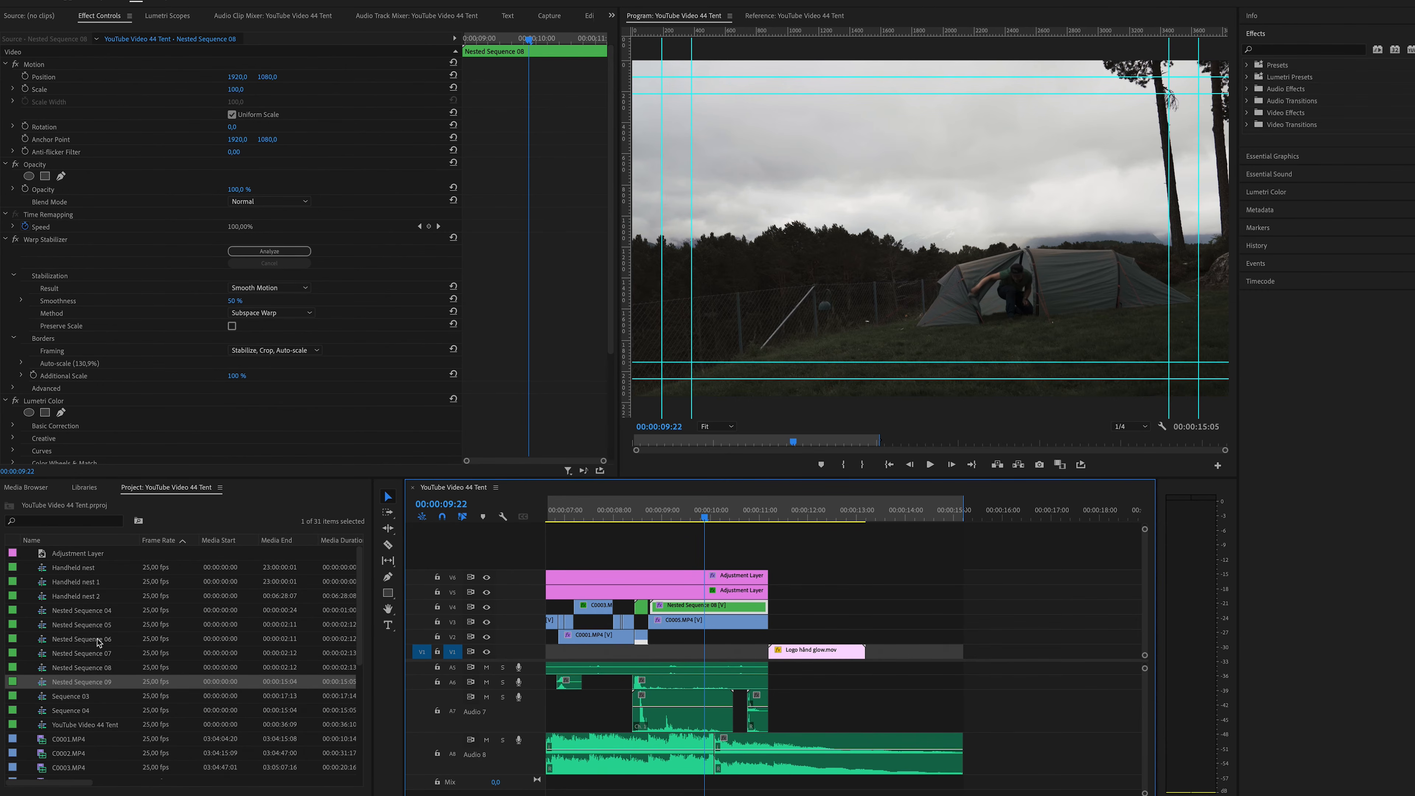
{"action": "scroll", "coordinate": [97, 649], "scroll_direction": "down", "scroll_amount": 5}
{"action": "left_click_drag", "start_coordinate": [71, 683], "coordinate": [982, 657]}
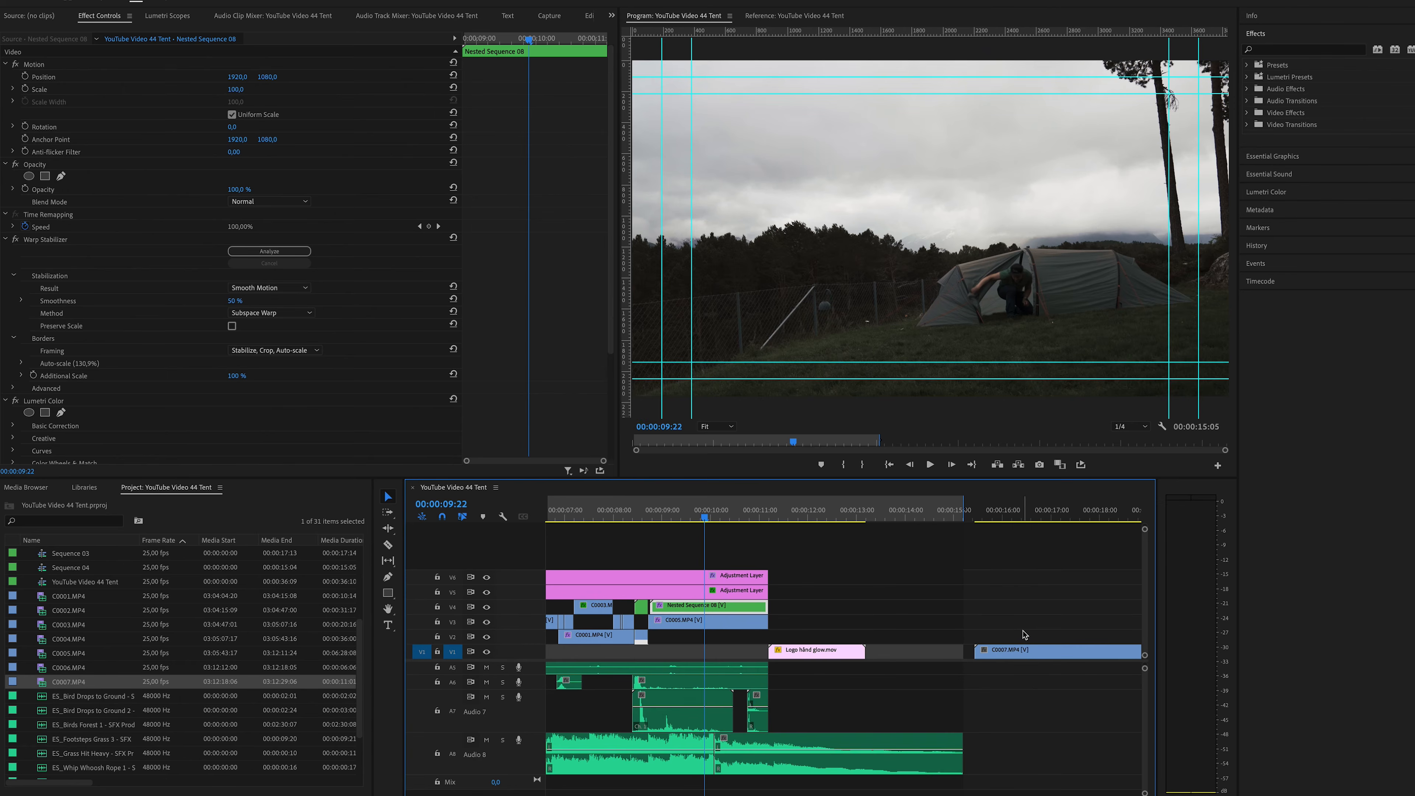
Play the added C0007.MP4 clip several times between about 00:00:16:11 and 00:00:18:03 to review its camera movement
{"action": "left_click", "coordinate": [1024, 512]}
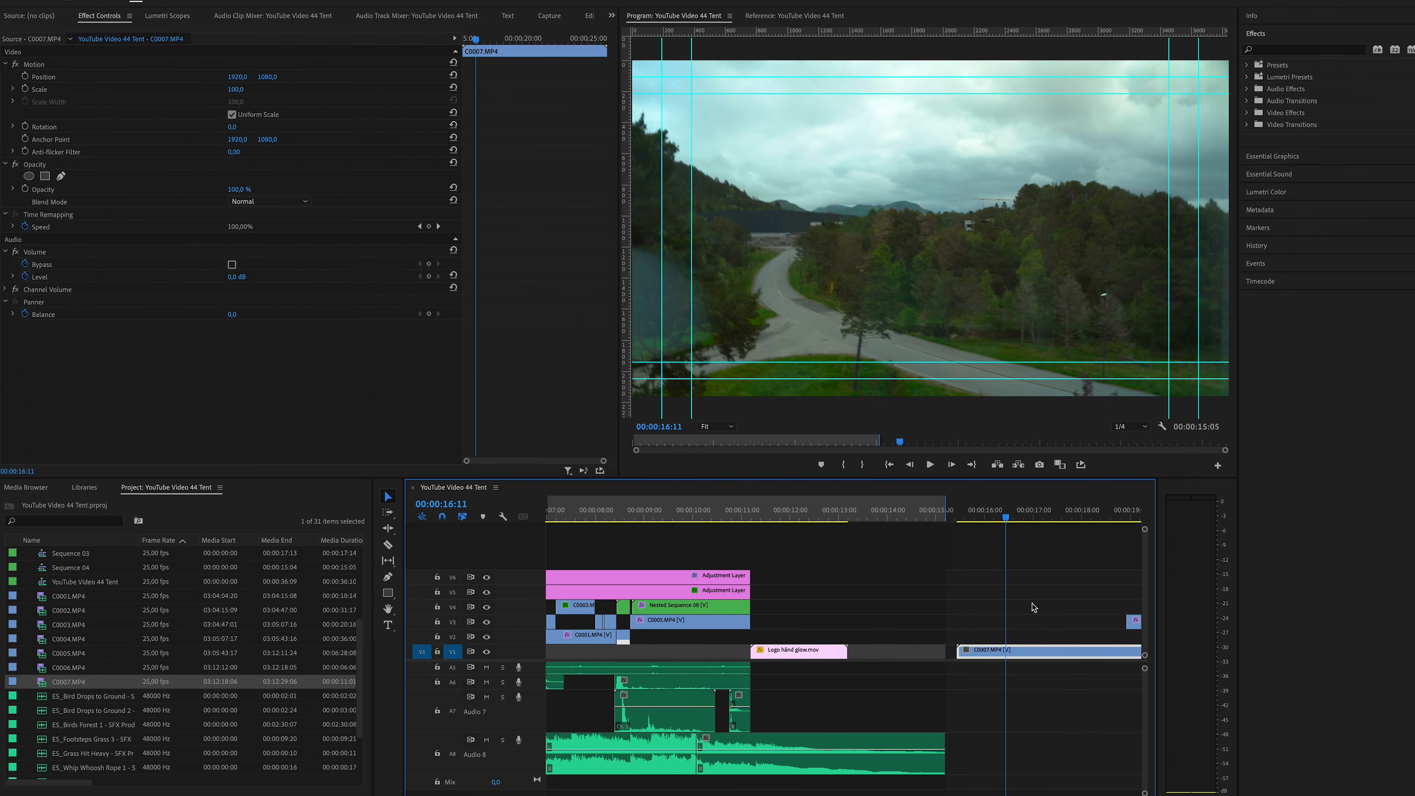
{"action": "scroll", "coordinate": [1033, 605], "scroll_direction": "down", "scroll_amount": 3}
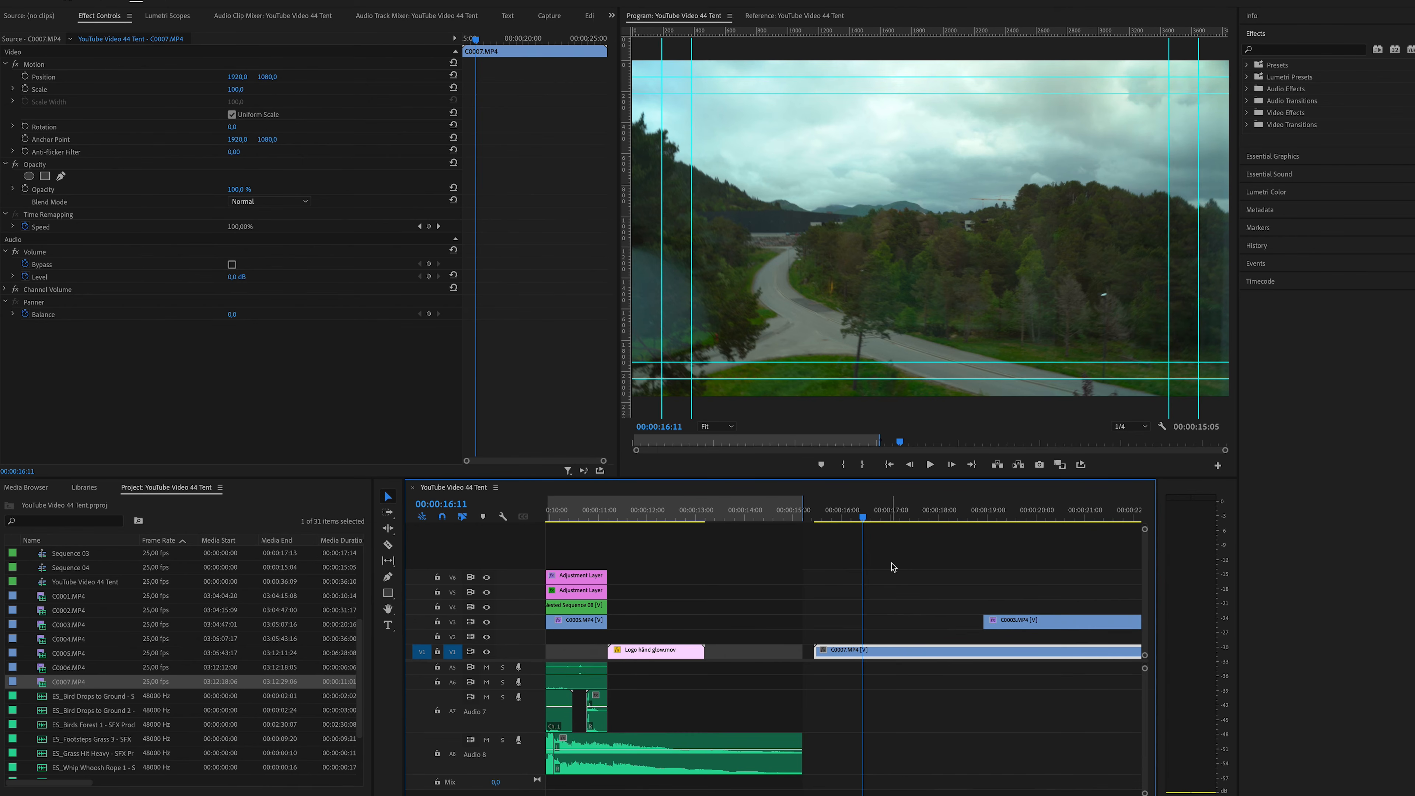
{"action": "key", "text": "space"}
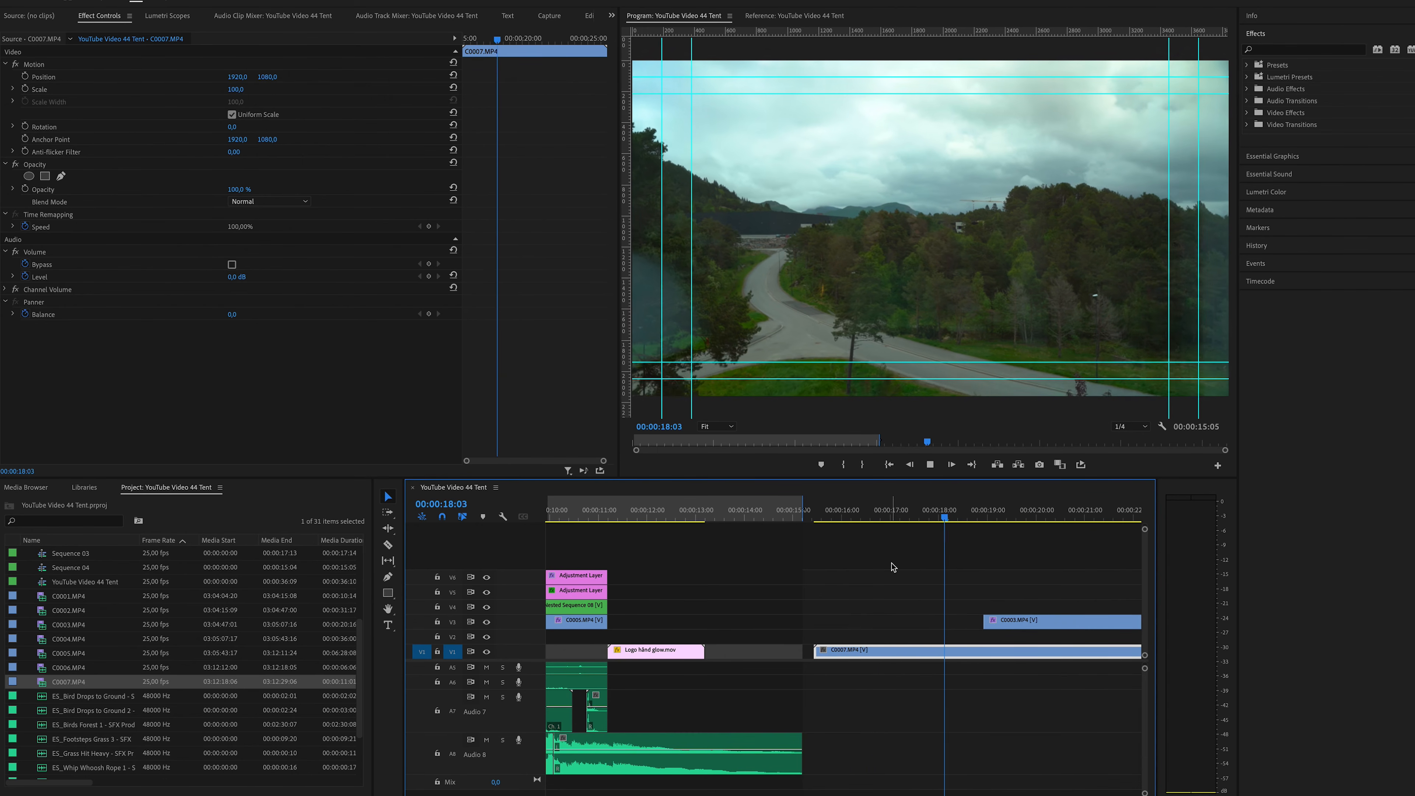
{"action": "key", "text": "space"}
{"action": "left_click_drag", "start_coordinate": [877, 516], "coordinate": [840, 518]}
{"action": "key", "text": "space"}
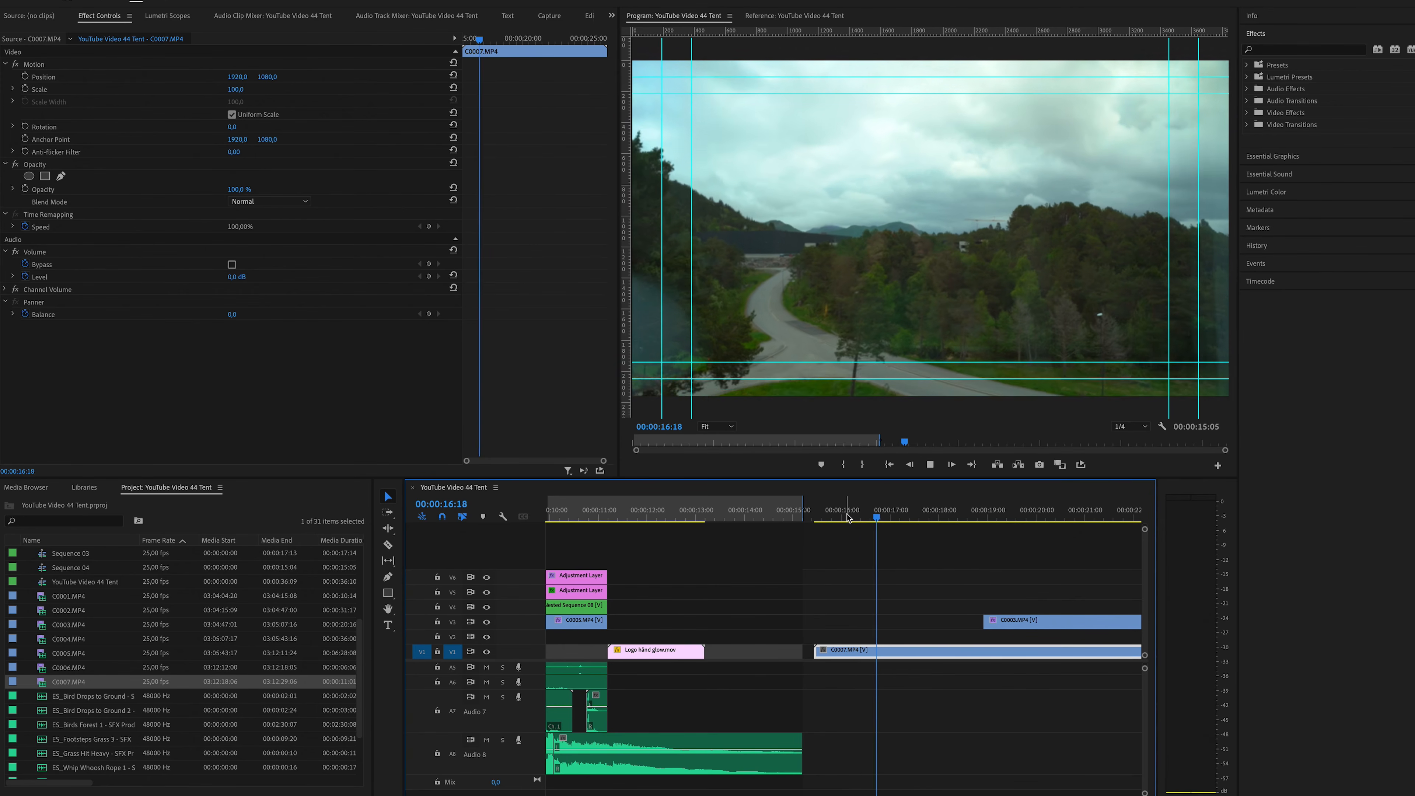
{"action": "key", "text": "space"}
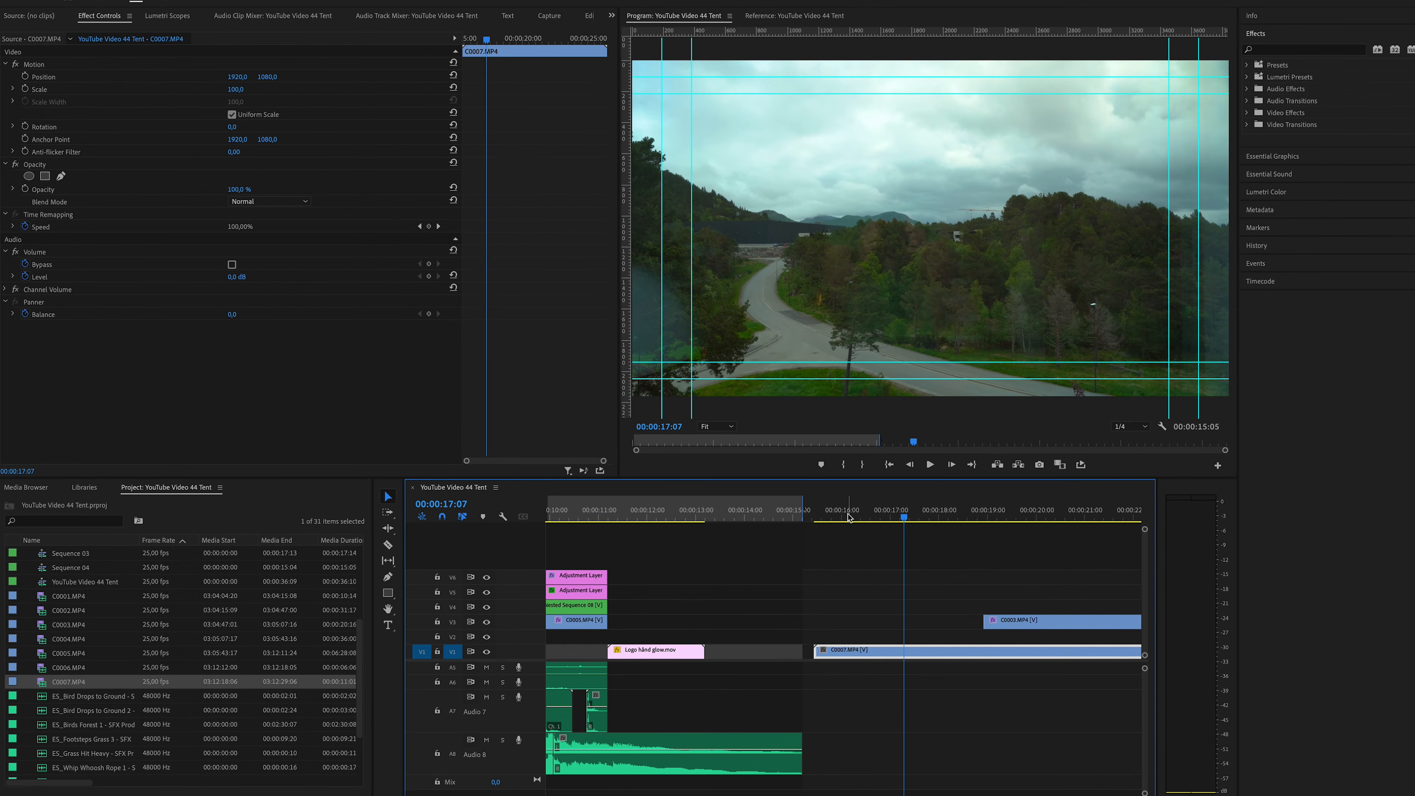
{"action": "key", "text": "space"}
{"action": "key", "text": "space"}
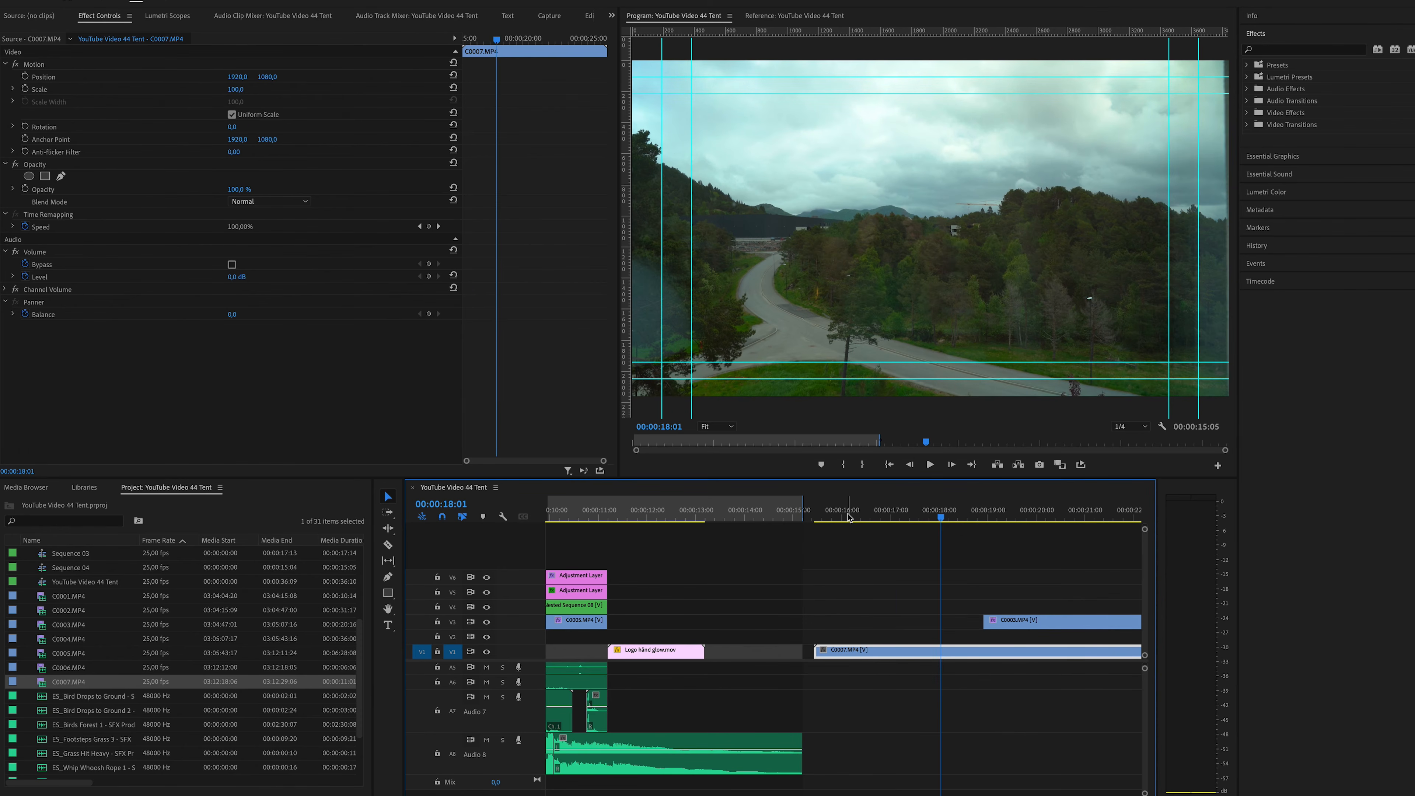
Nest the C0007.MP4 clip on V1, keeping the suggested sequence name
{"action": "right_click", "coordinate": [878, 652]}
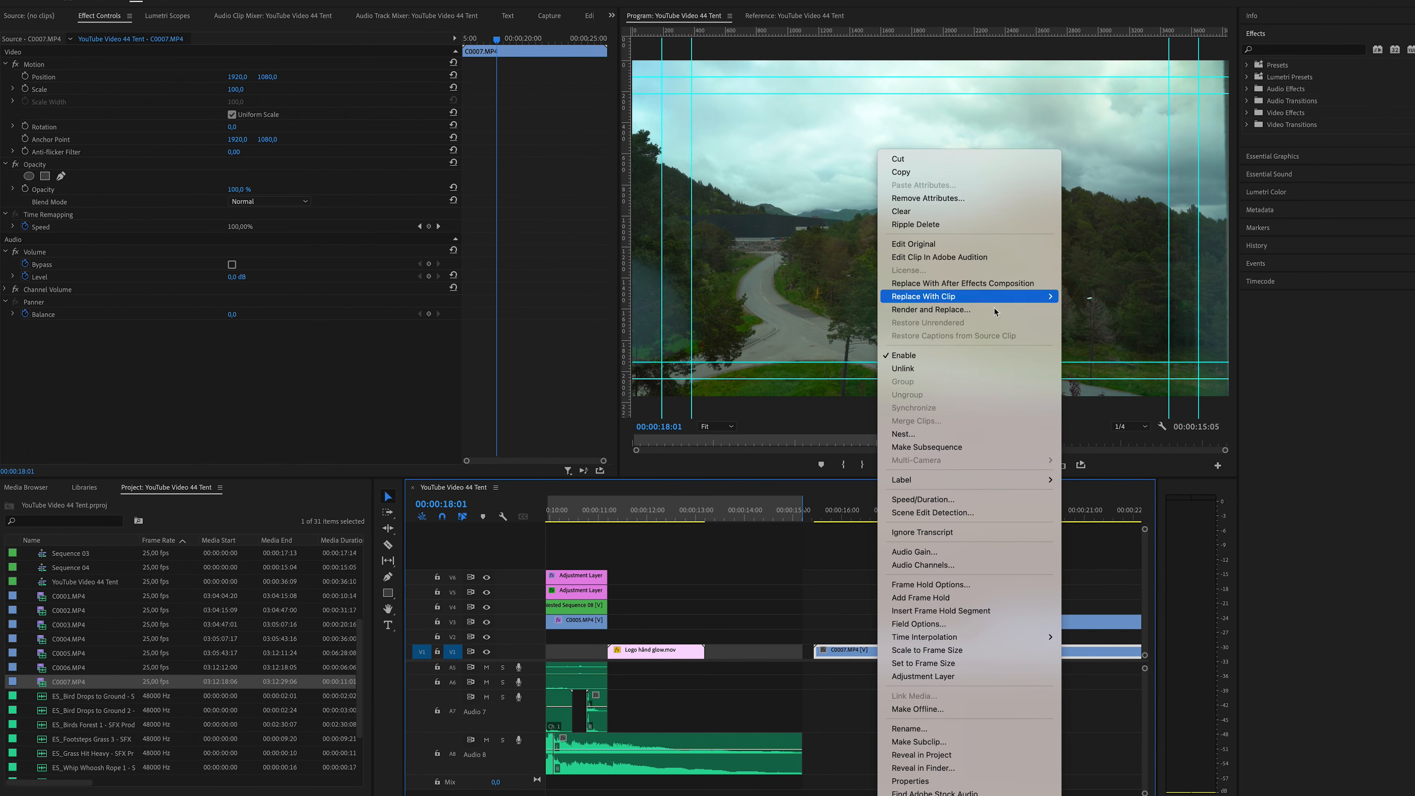
{"action": "left_click", "coordinate": [968, 434]}
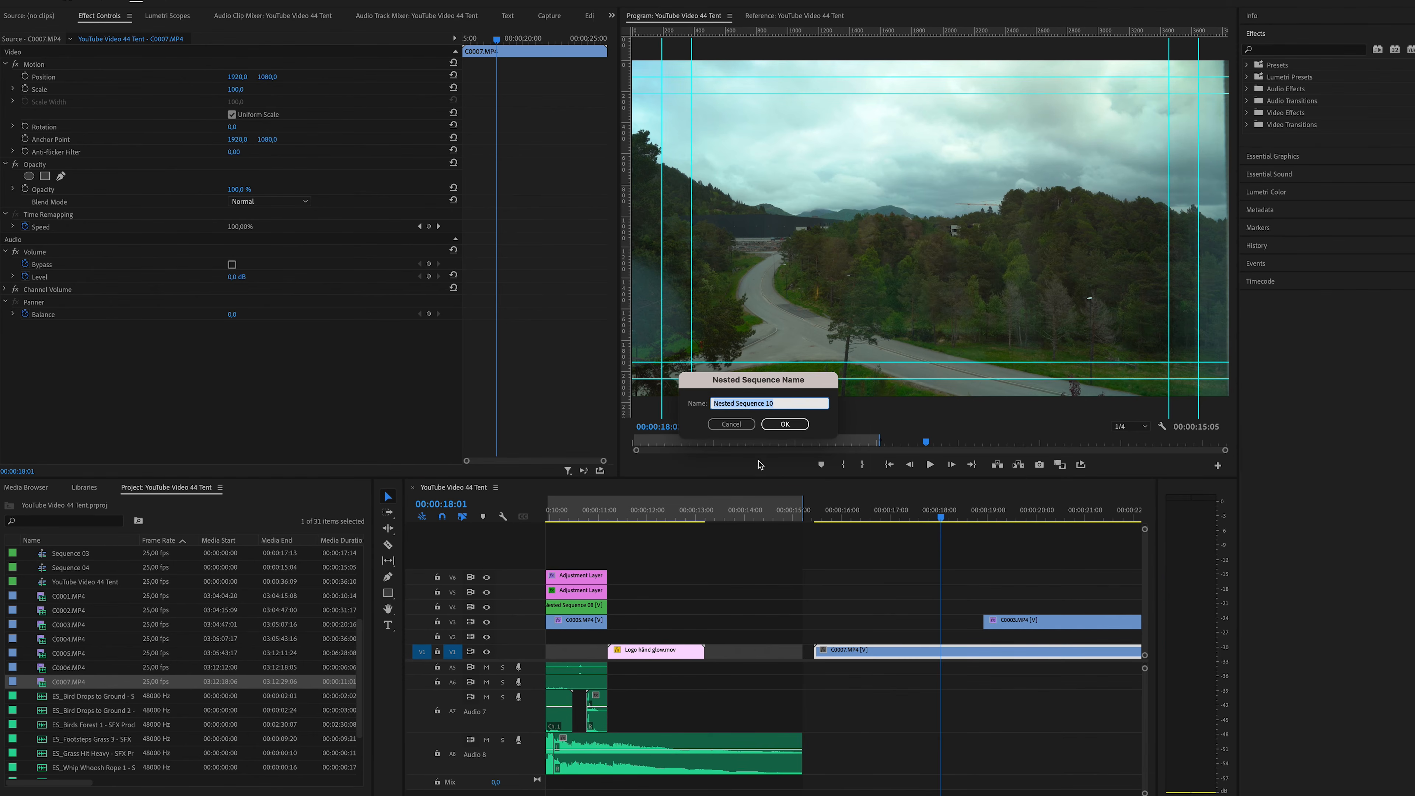
{"action": "left_click", "coordinate": [785, 425]}
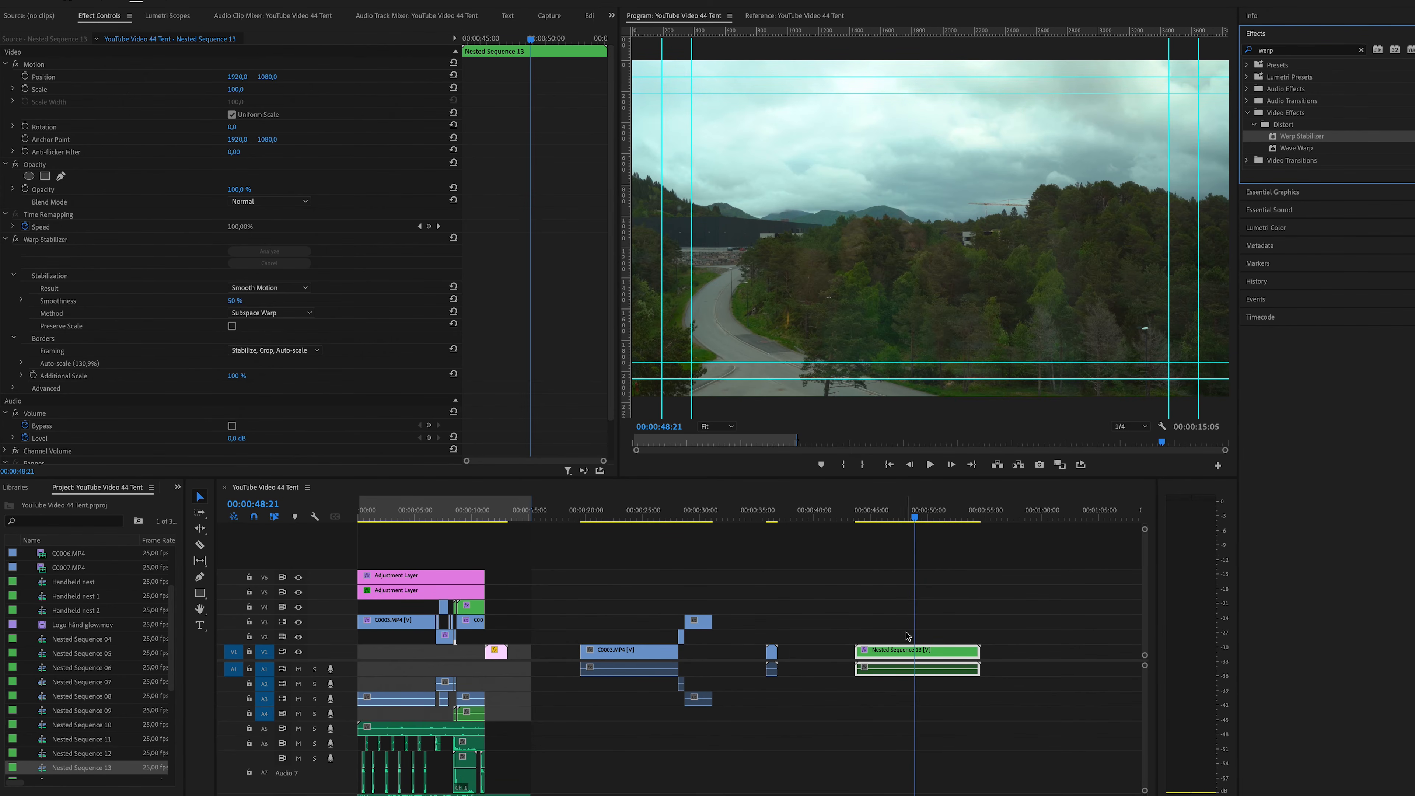
Play the Nested Sequence 13 clip up to 00:00:49:00 to review its Warp Stabilizer motion on the road footage
{"action": "left_click", "coordinate": [909, 519]}
{"action": "key", "text": "space"}
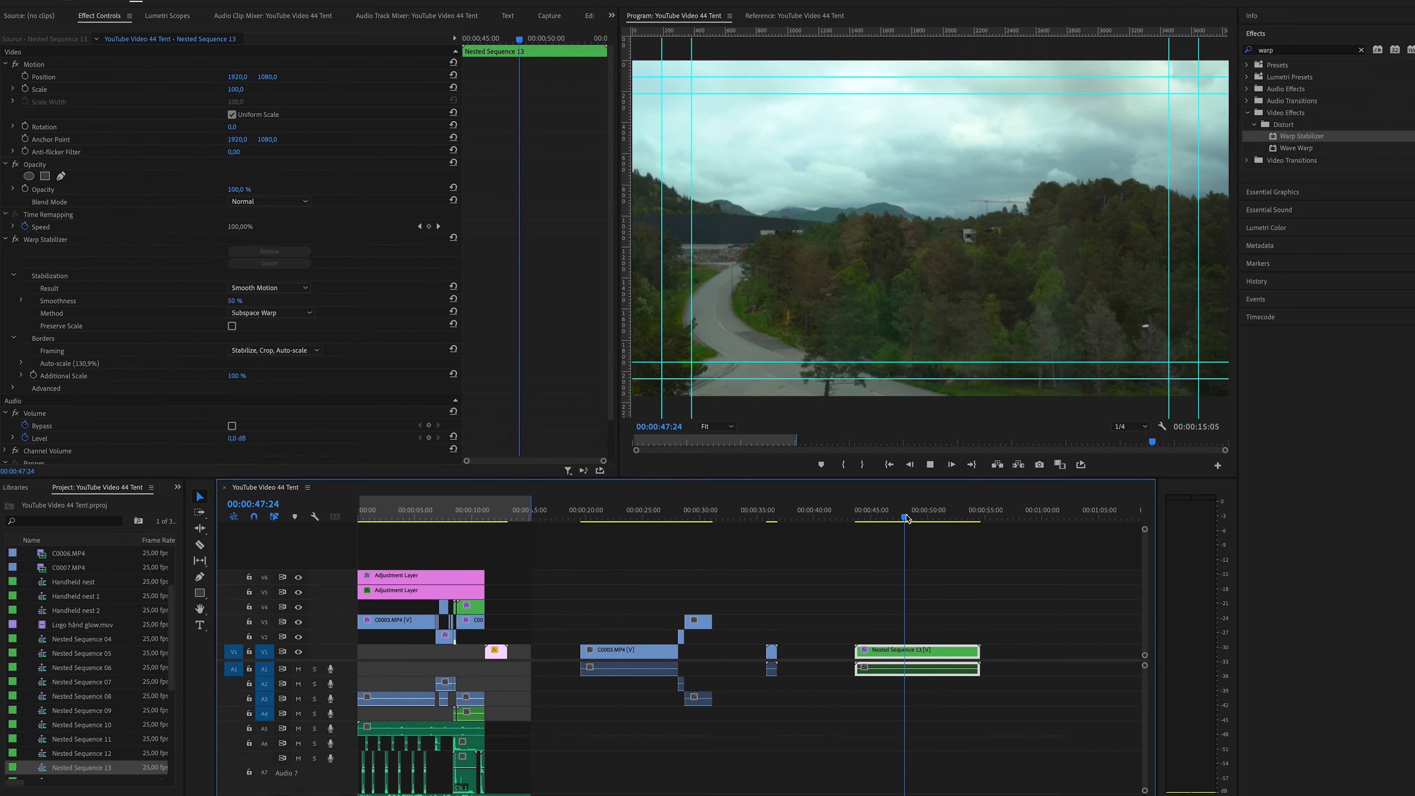
{"action": "key", "text": "space"}
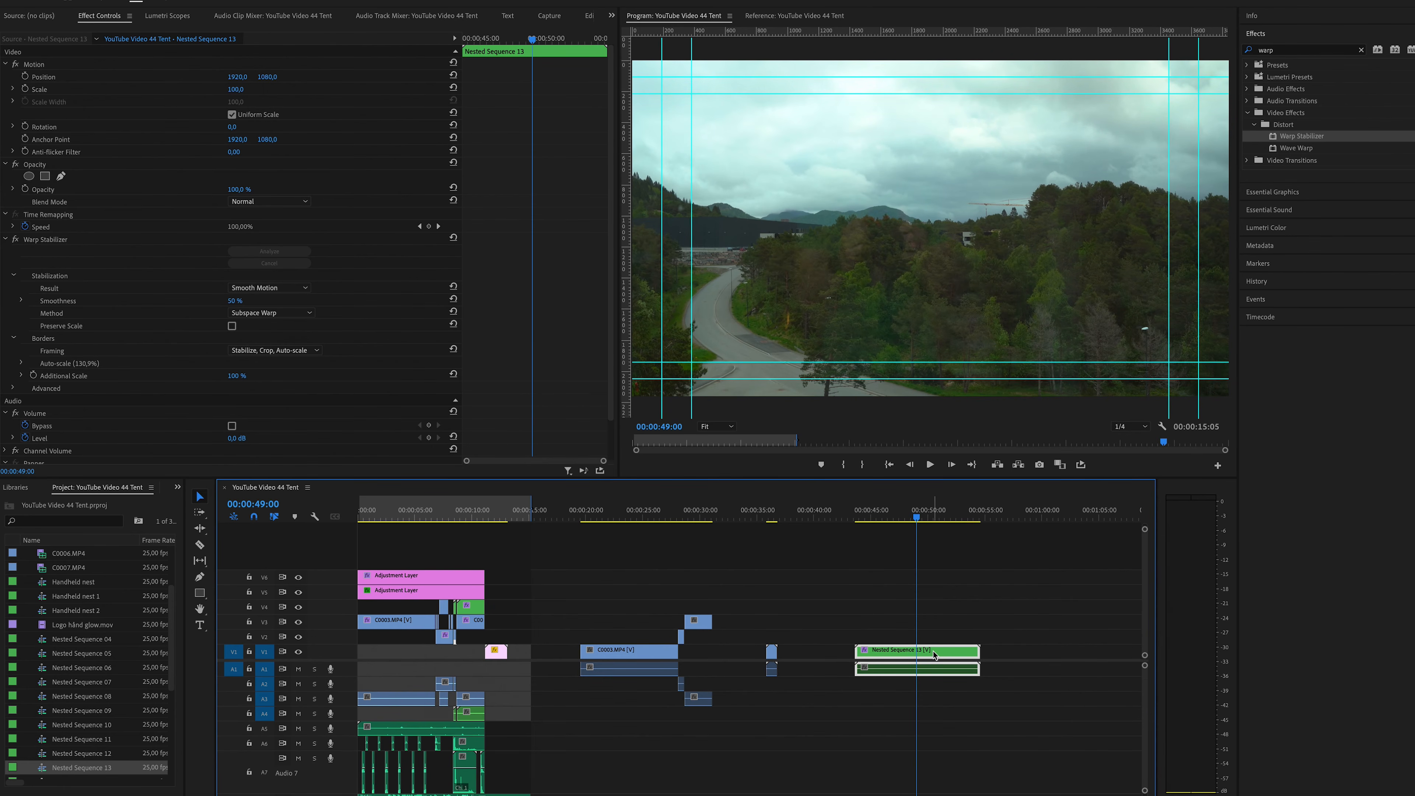
Replace C0007.MP4 inside Nested Sequence 13 with C0002.MP4 at the start of V1, and return to the YouTube Video 44 Tent sequence
{"action": "double_click", "coordinate": [934, 655]}
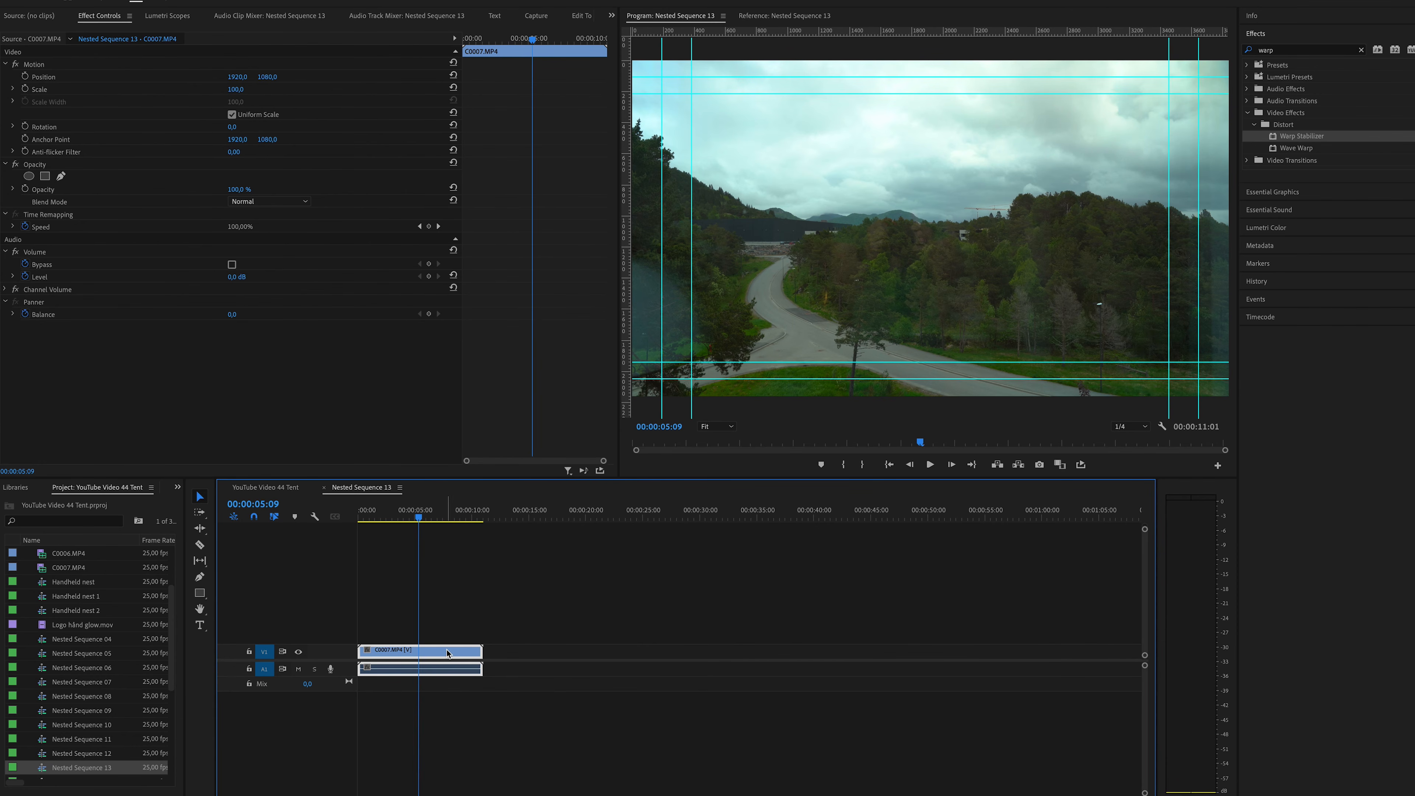
{"action": "key", "text": "Delete"}
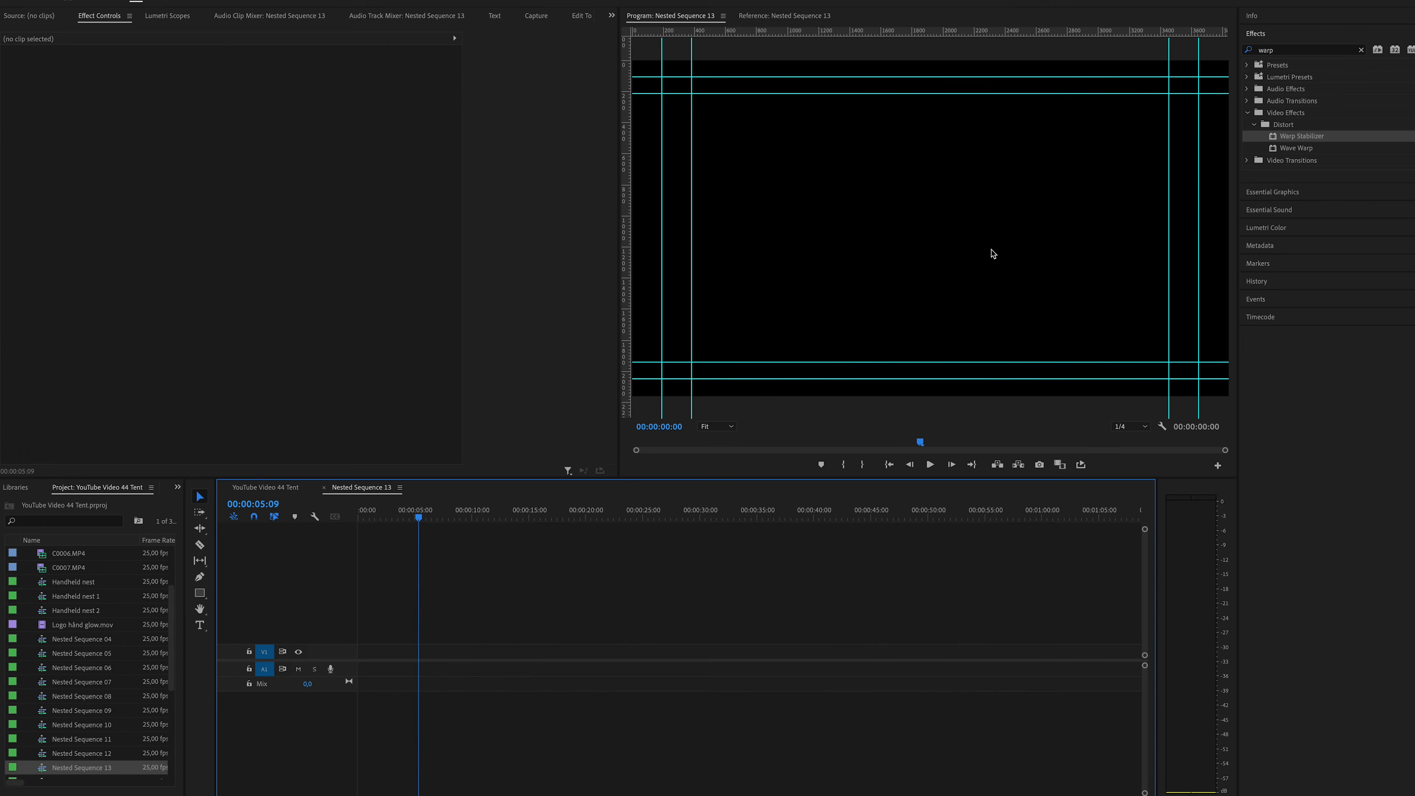
{"action": "scroll", "coordinate": [92, 625], "scroll_direction": "up", "scroll_amount": 2}
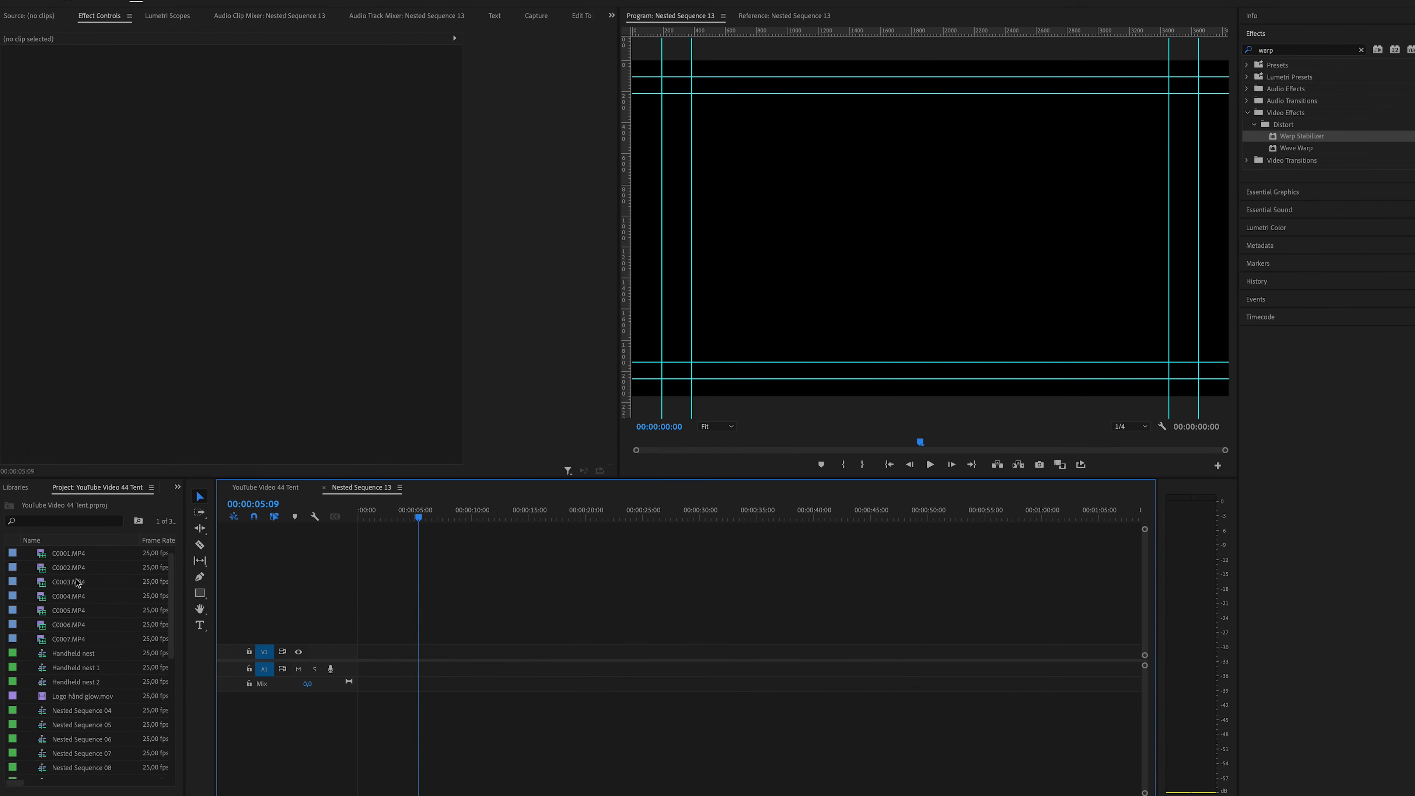
{"action": "left_click_drag", "start_coordinate": [74, 571], "coordinate": [369, 656]}
{"action": "left_click", "coordinate": [289, 488]}
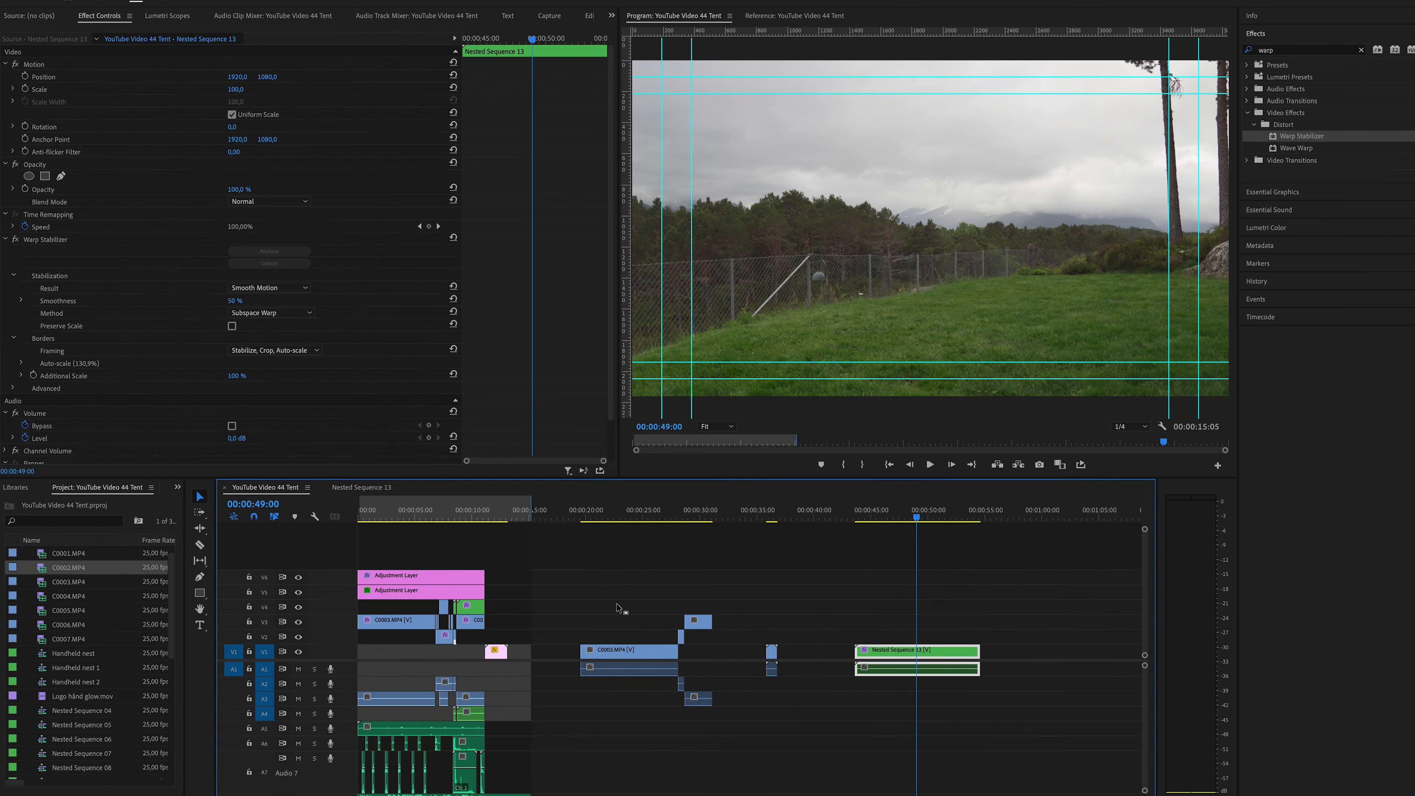
Play Nested Sequence 13 from about 00:00:46 to check the stabilizer's motion on the replaced meadow footage
{"action": "left_click", "coordinate": [888, 520]}
{"action": "key", "text": "space"}
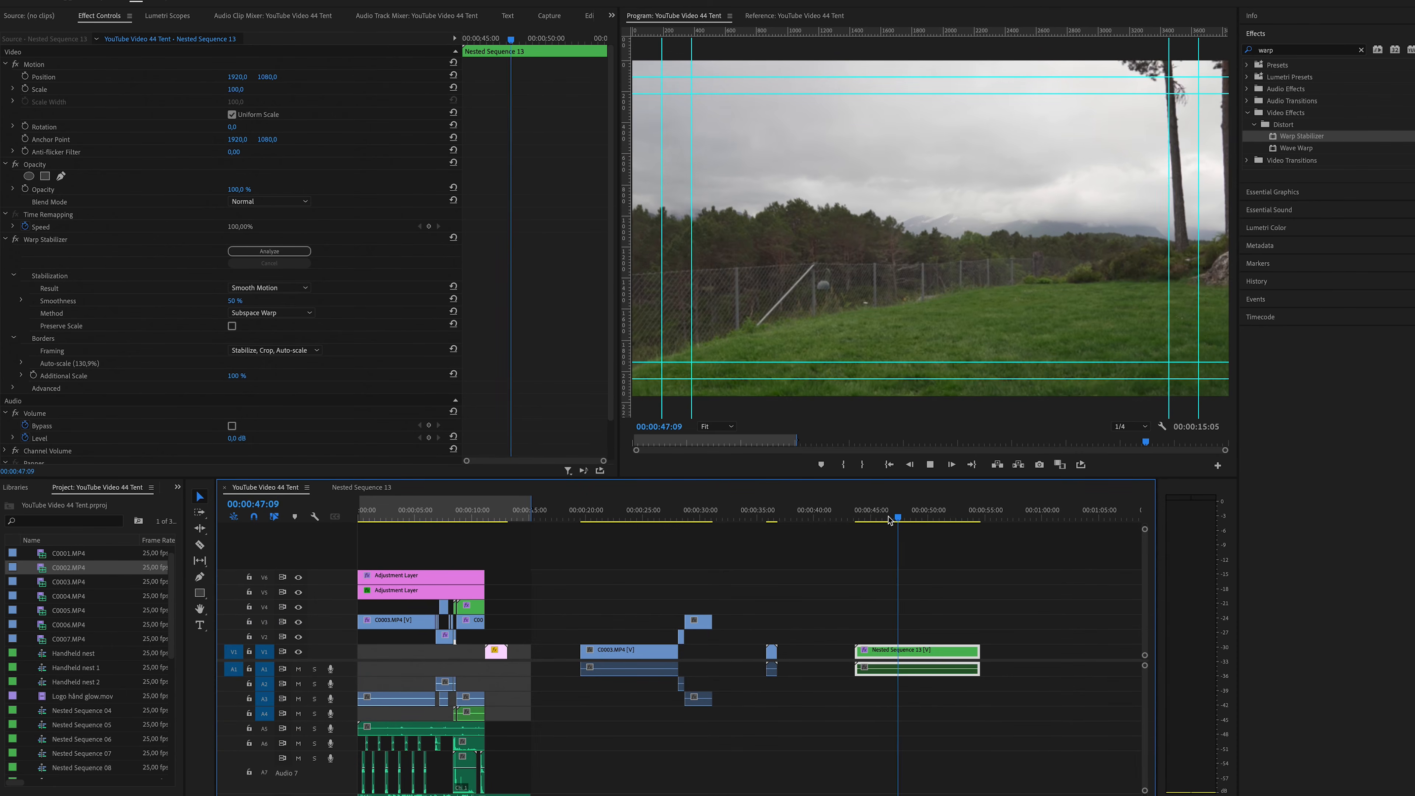